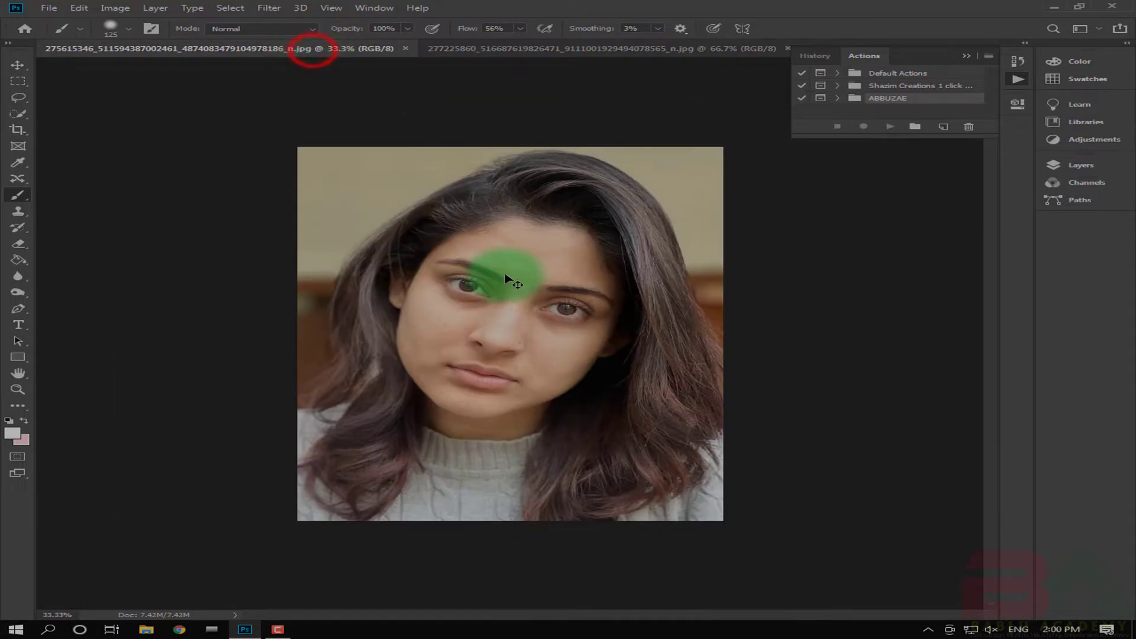
# Step: Examine the skin spots on the cheeks and nose of the portrait up close
pyautogui.keyDown('ctrl'); pyautogui.click(506, 277); pyautogui.keyUp('ctrl')
pyautogui.keyDown('ctrl'); pyautogui.click(505, 276); pyautogui.keyUp('ctrl')
pyautogui.keyDown('ctrl'); pyautogui.click(506, 275); pyautogui.keyUp('ctrl')
pyautogui.keyDown('ctrl'); pyautogui.click(507, 275); pyautogui.keyUp('ctrl')
pyautogui.moveTo(501, 367); pyautogui.dragTo(490, 239)
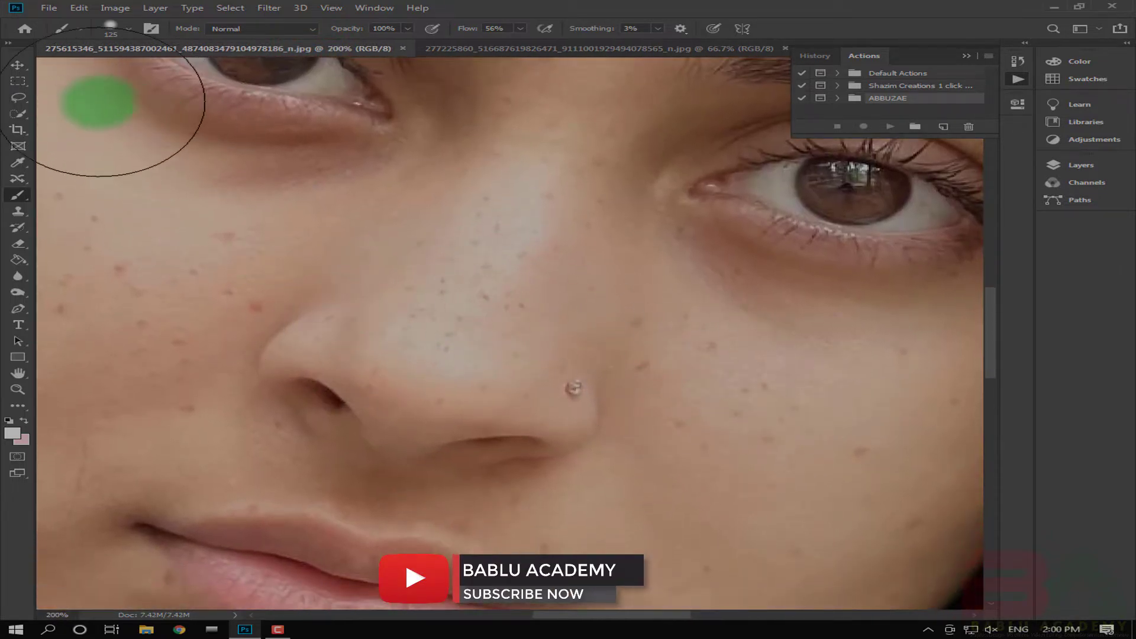
pyautogui.click(19, 80)
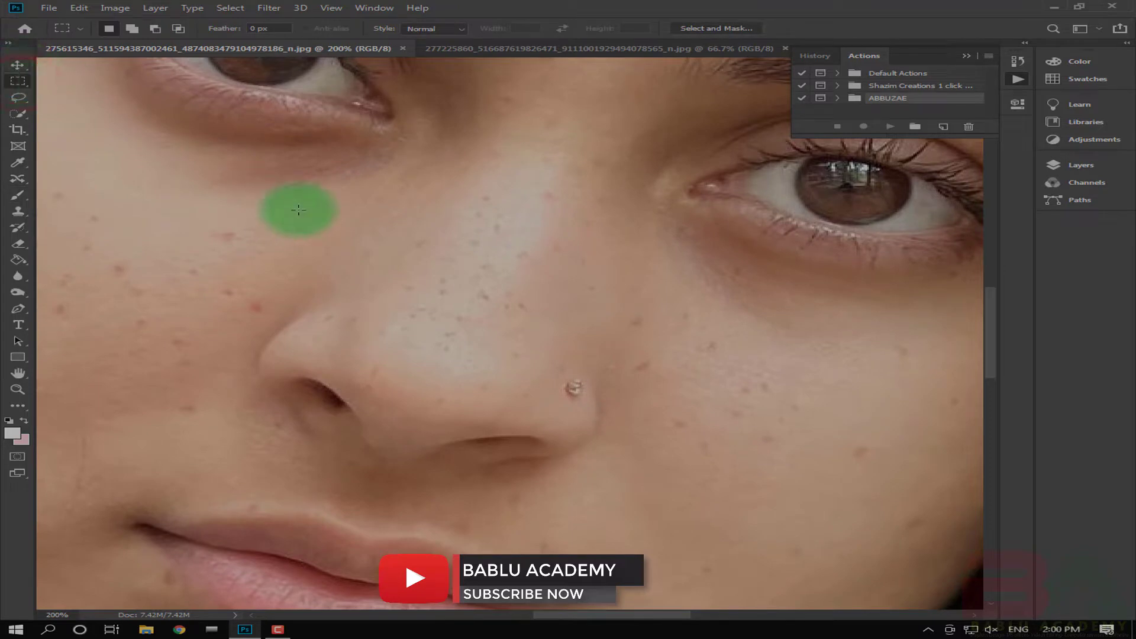
pyautogui.click(18, 65)
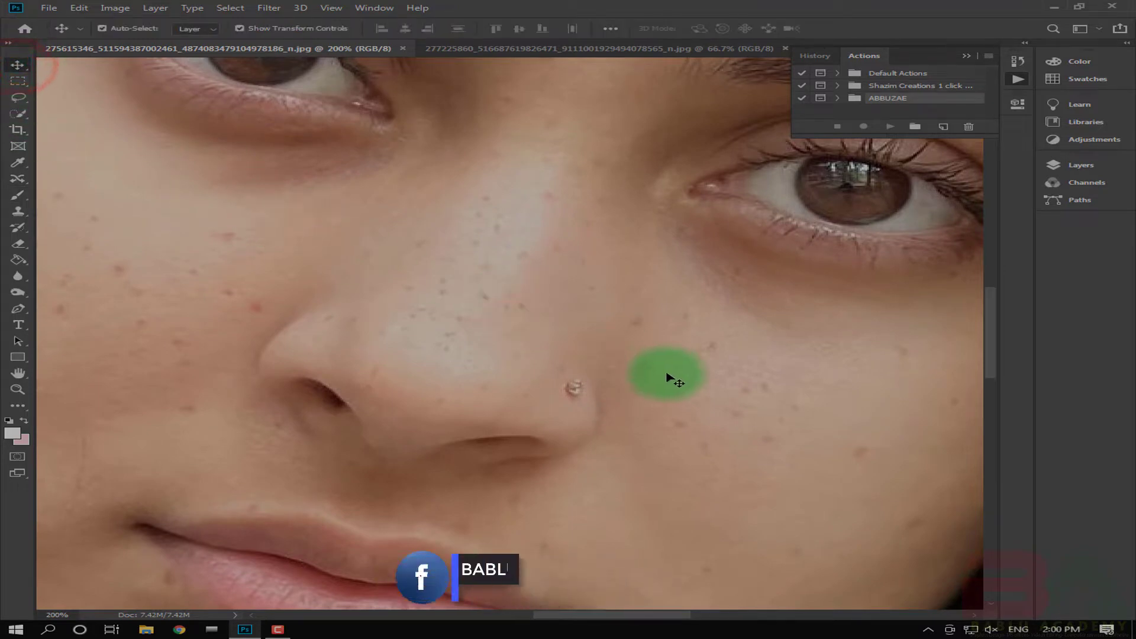
pyautogui.keyDown('ctrl'); pyautogui.keyDown('alt'); pyautogui.click(480, 334); pyautogui.keyUp('alt'); pyautogui.keyUp('ctrl')
pyautogui.moveTo(508, 359); pyautogui.dragTo(533, 311)
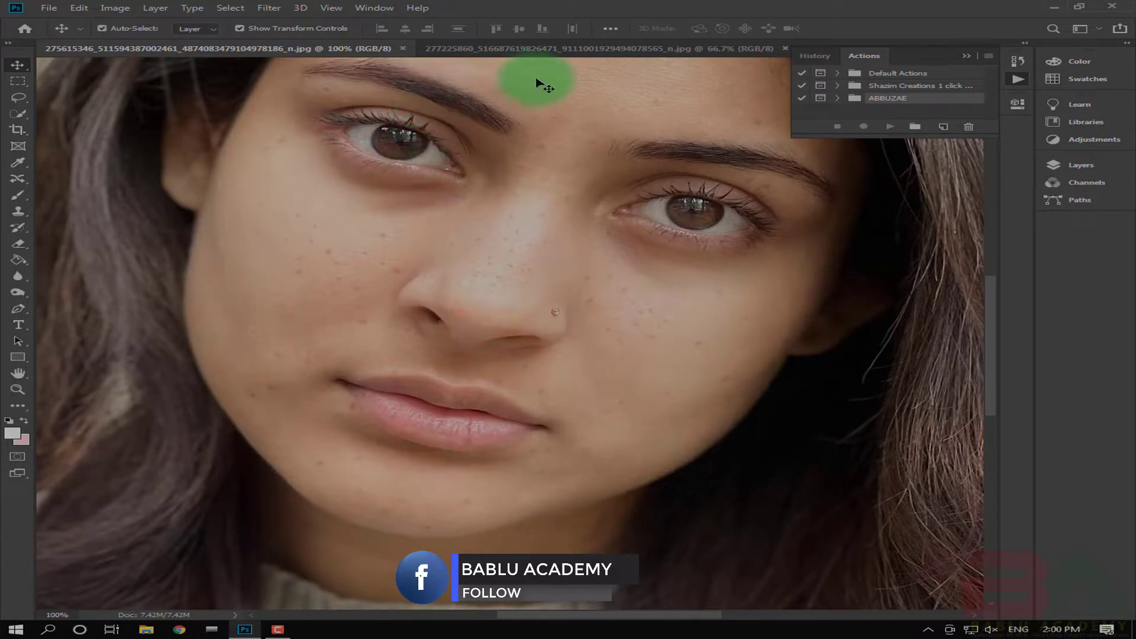
pyautogui.click(965, 56)
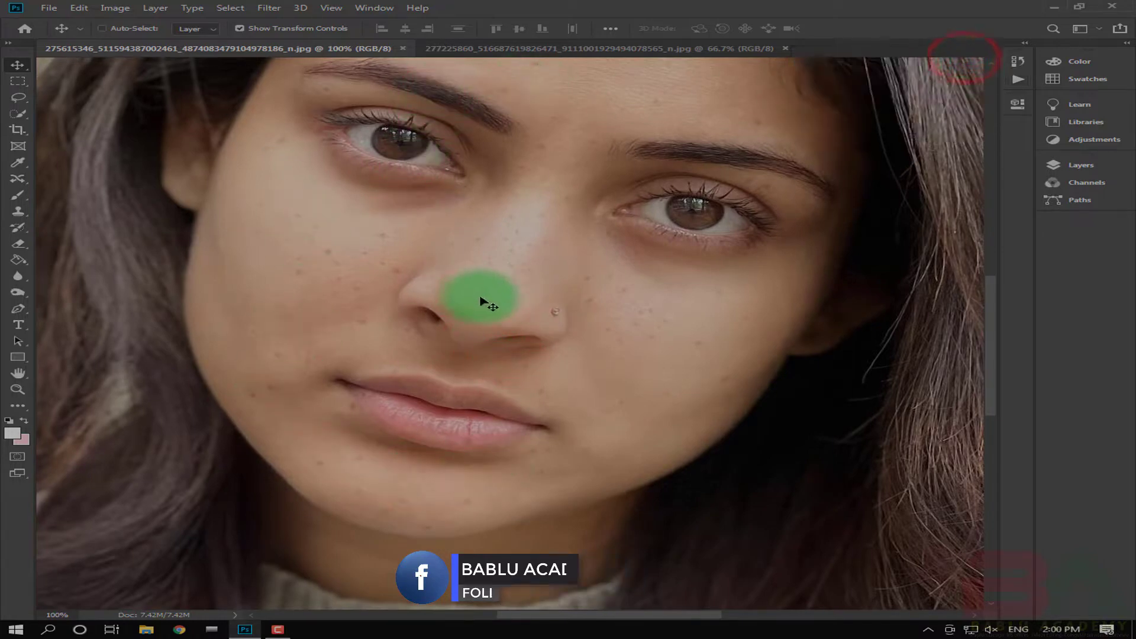
pyautogui.keyDown('ctrl'); pyautogui.keyDown('alt'); pyautogui.click(473, 298); pyautogui.keyUp('alt'); pyautogui.keyUp('ctrl')
pyautogui.moveTo(516, 298)
pyautogui.mouseDown()
pyautogui.moveTo(471, 341)
pyautogui.moveTo(516, 303)
pyautogui.mouseUp()
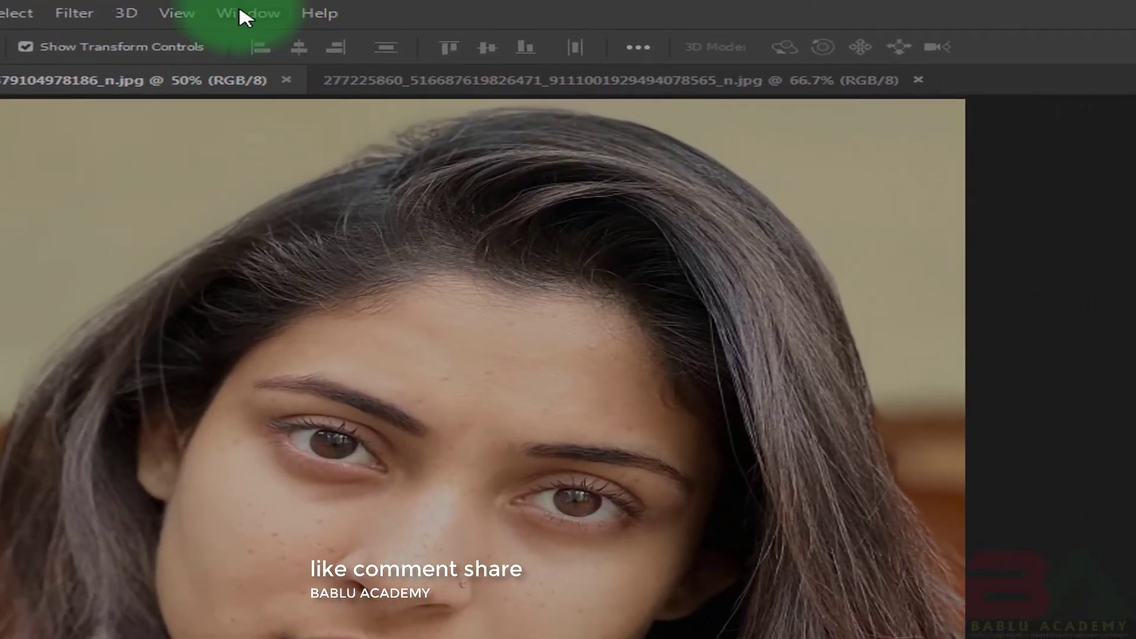
# Step: Delete the "Shazim Creations 1 click" and "ABBUZAE" action sets, keeping only Default Actions
pyautogui.click(243, 14)
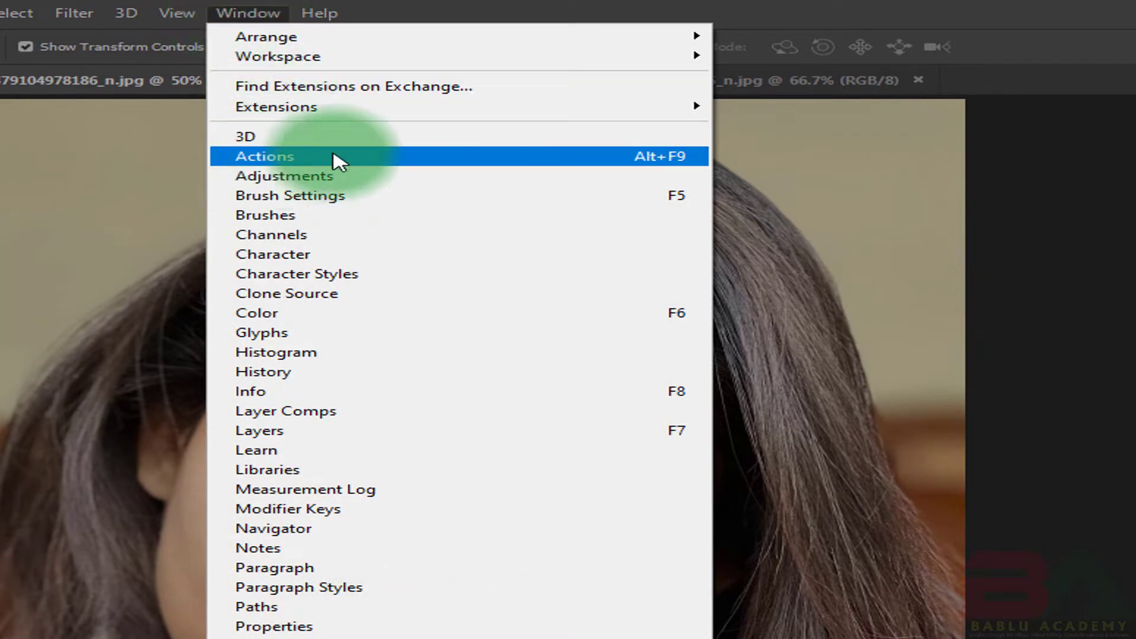
pyautogui.click(367, 156)
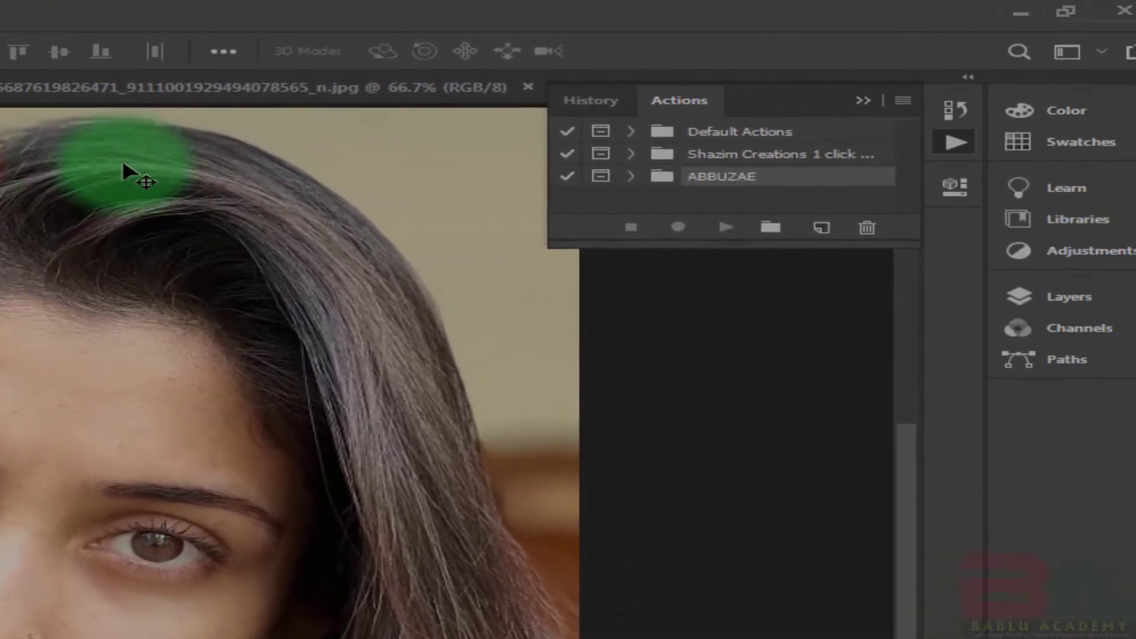
pyautogui.click(832, 155)
pyautogui.click(864, 228)
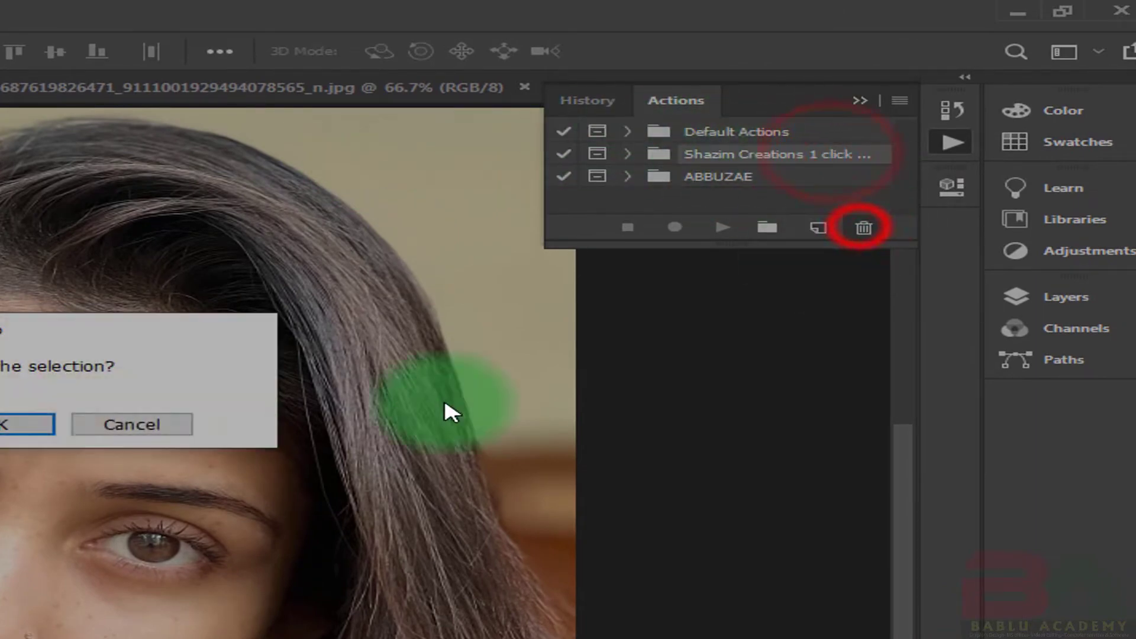
pyautogui.click(46, 420)
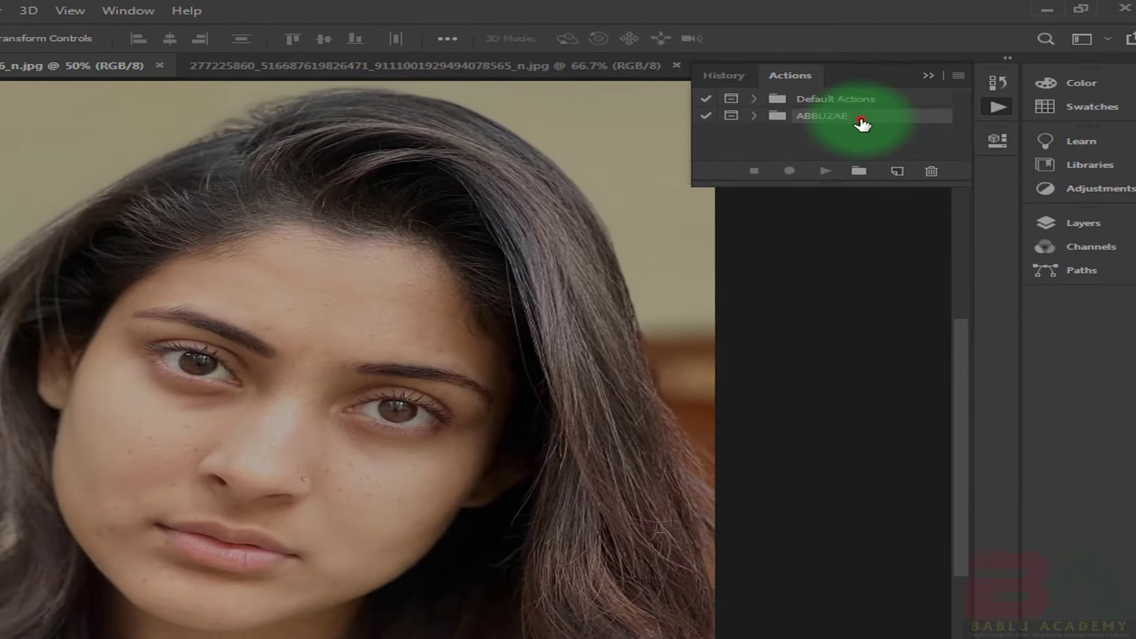
pyautogui.click(771, 159)
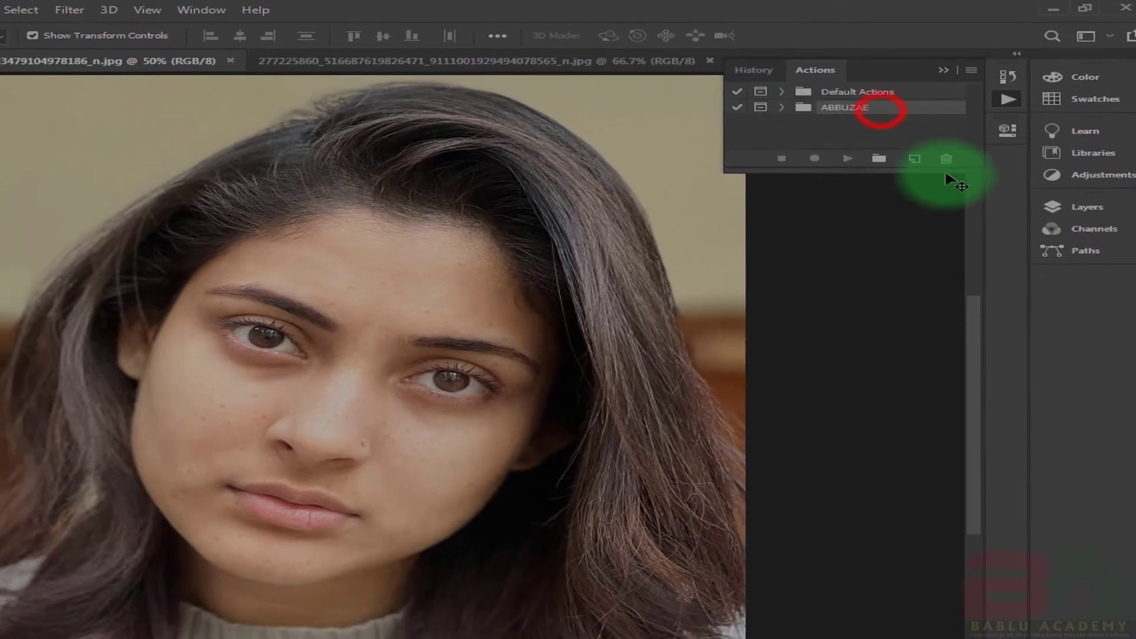
pyautogui.click(945, 160)
pyautogui.click(370, 296)
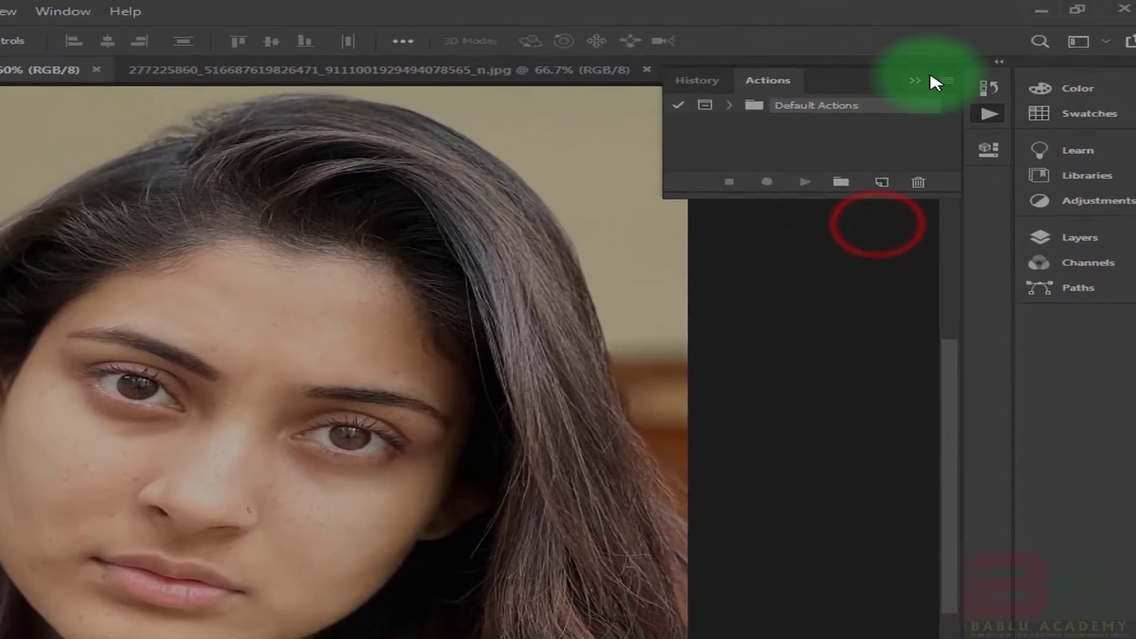
pyautogui.click(943, 69)
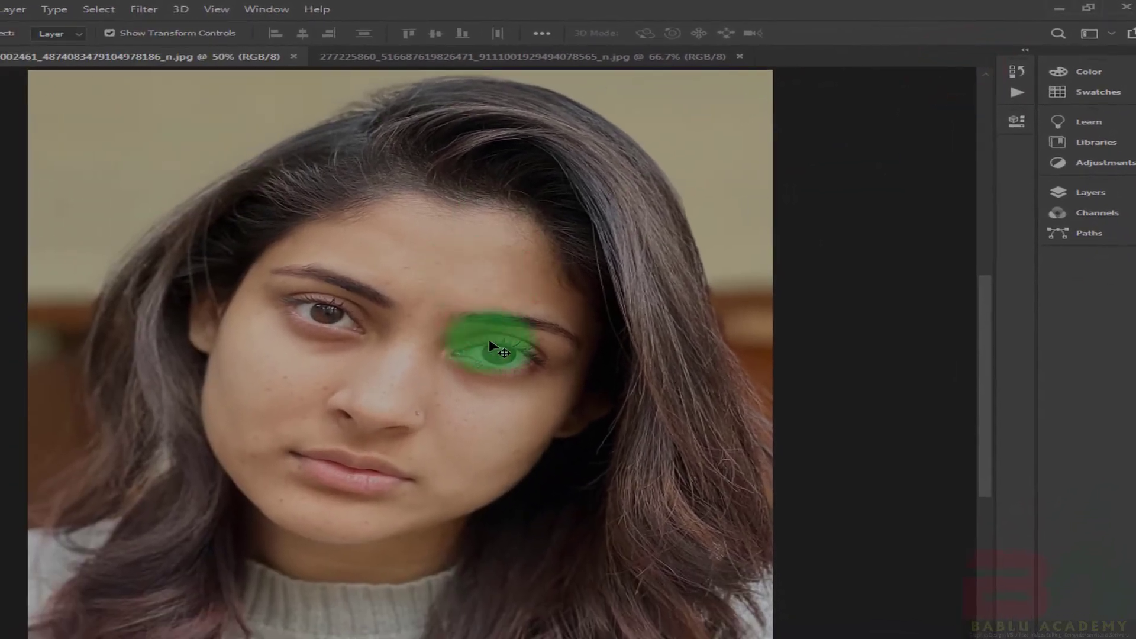
pyautogui.keyDown('ctrl'); pyautogui.click(376, 316); pyautogui.keyUp('ctrl')
pyautogui.keyDown('alt'); pyautogui.click(384, 335); pyautogui.keyUp('alt')
pyautogui.moveTo(436, 351); pyautogui.dragTo(406, 310)
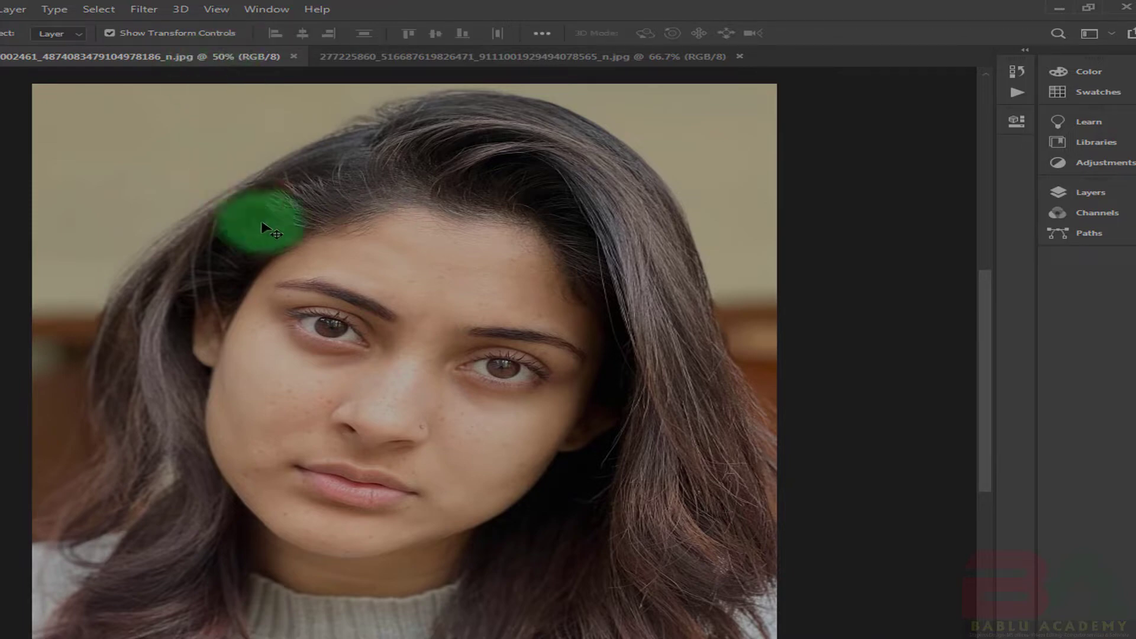
pyautogui.moveTo(263, 228); pyautogui.dragTo(185, 27)
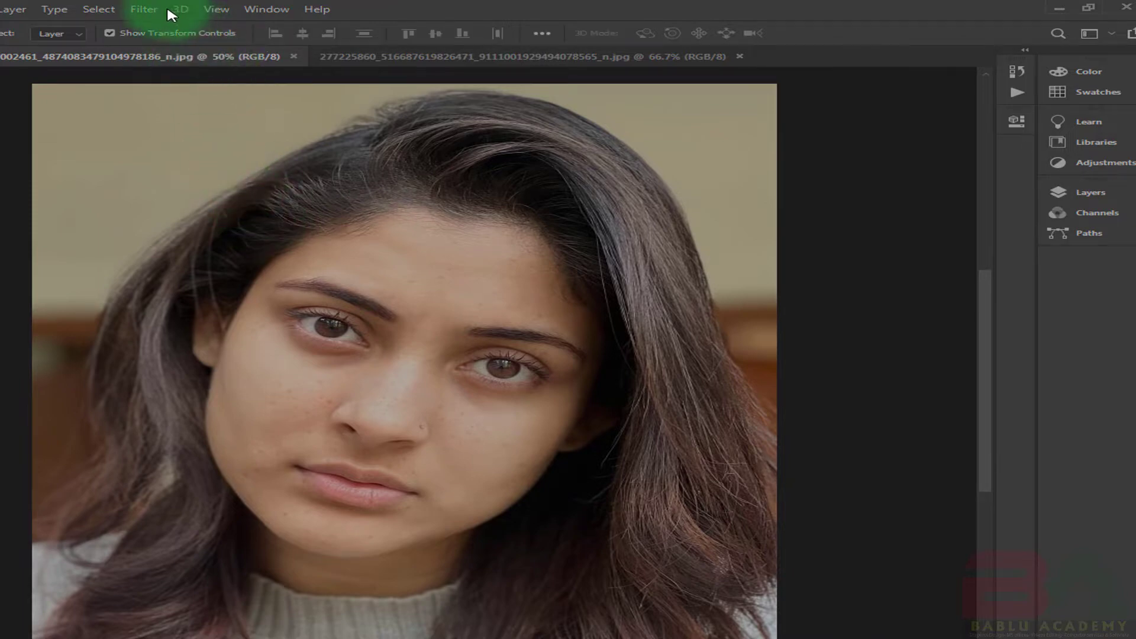
# Step: Load the action file "Bablu Academy 1 click Automatic Skin retouching Actions" from the "Skin Retouching Action Set 8 action" folder
pyautogui.click(269, 9)
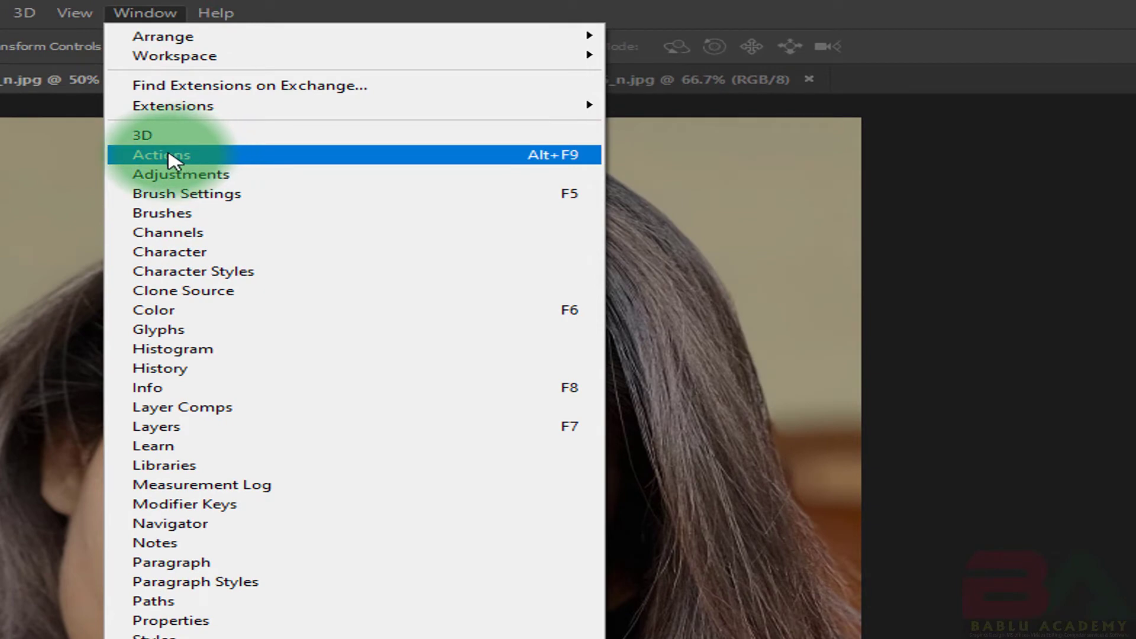
pyautogui.click(184, 155)
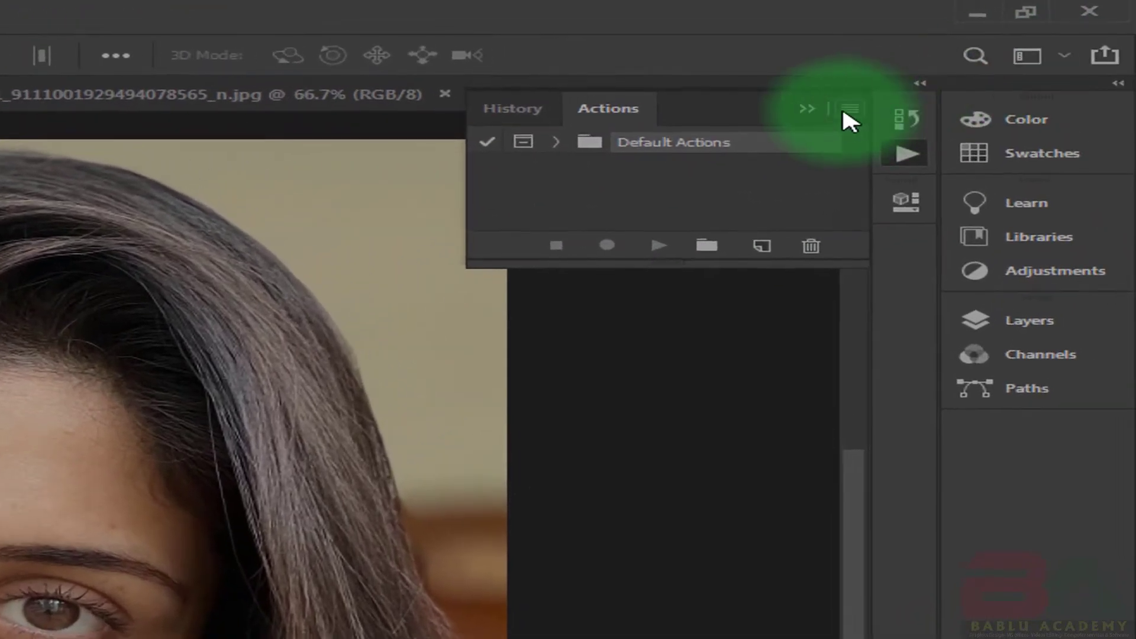
pyautogui.click(957, 68)
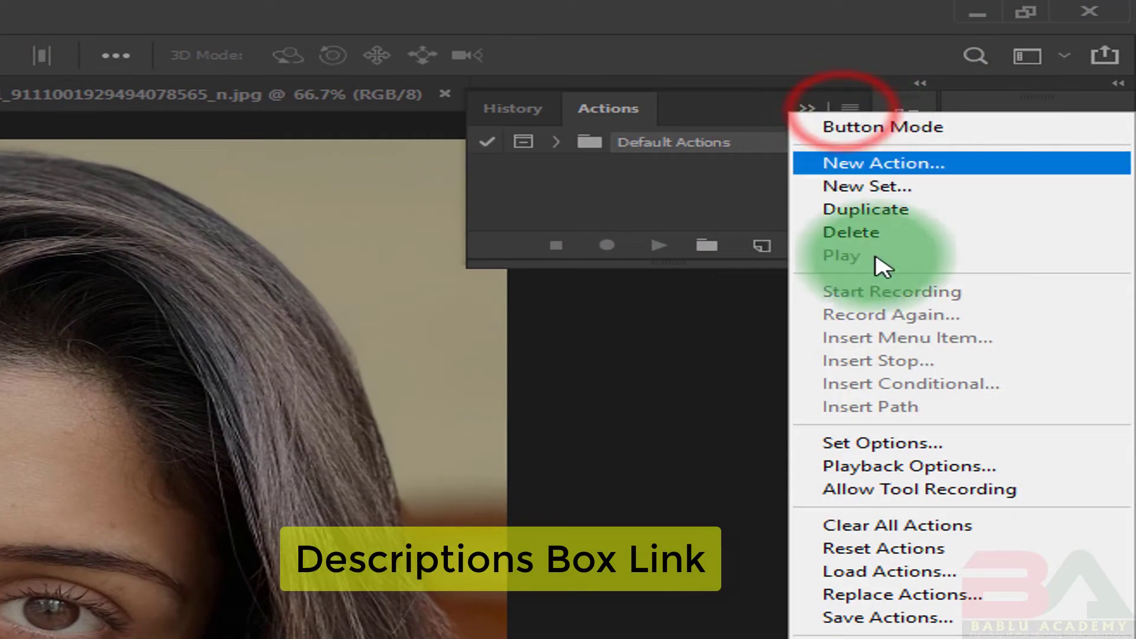
pyautogui.click(880, 573)
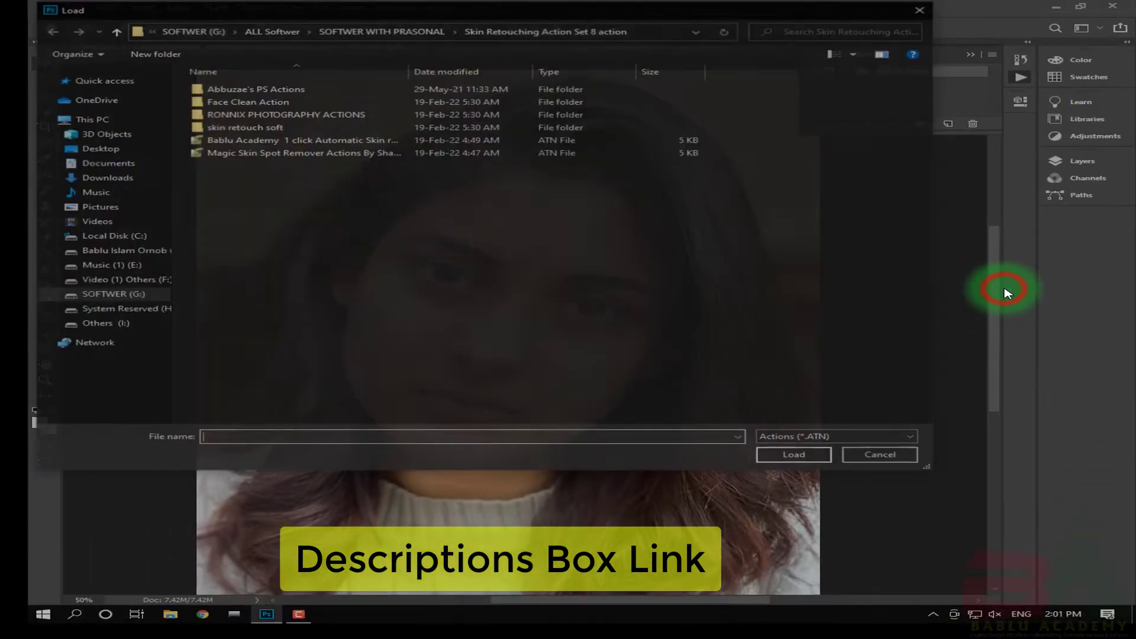
pyautogui.click(340, 142)
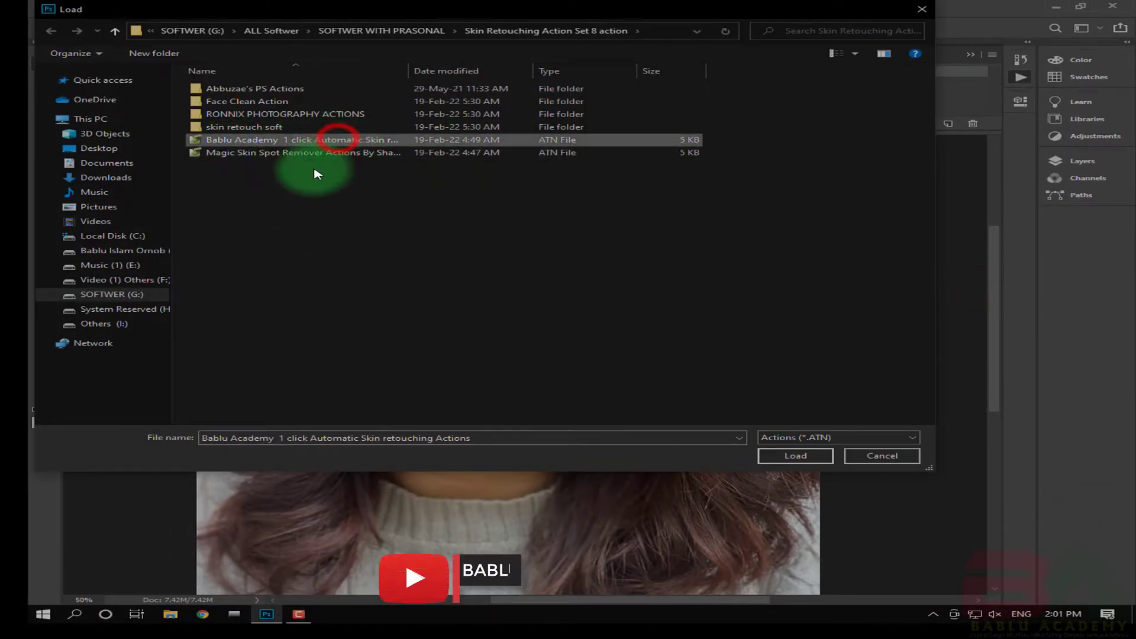
pyautogui.click(804, 456)
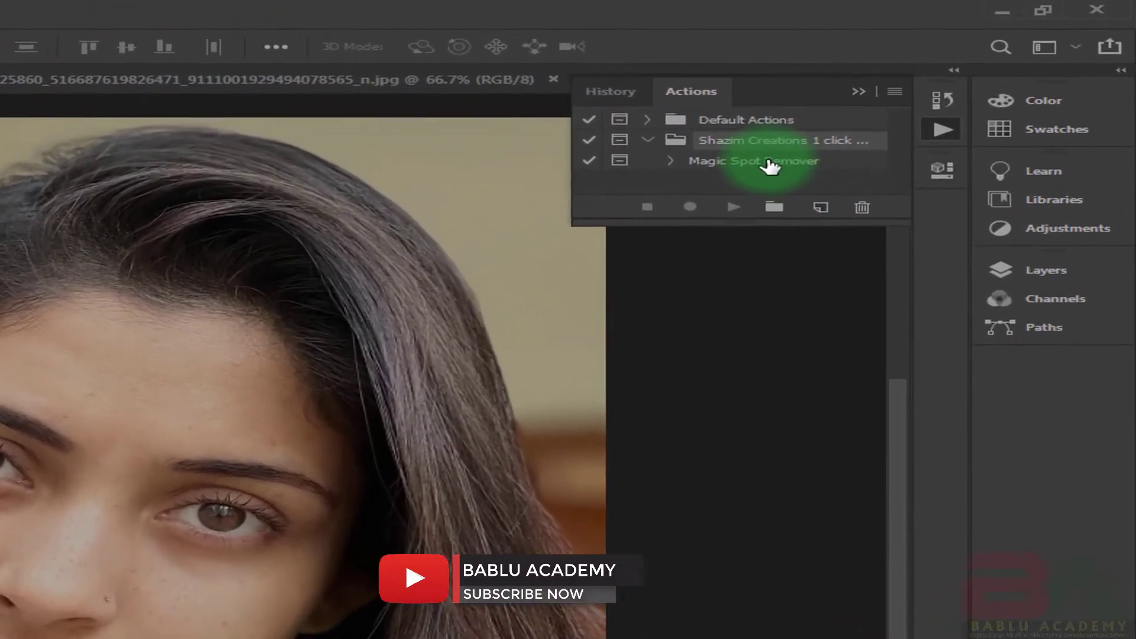
# Step: Play the Magic Spot Remover action on the portrait, continuing past its first message and stopping at its closing message
pyautogui.click(767, 162)
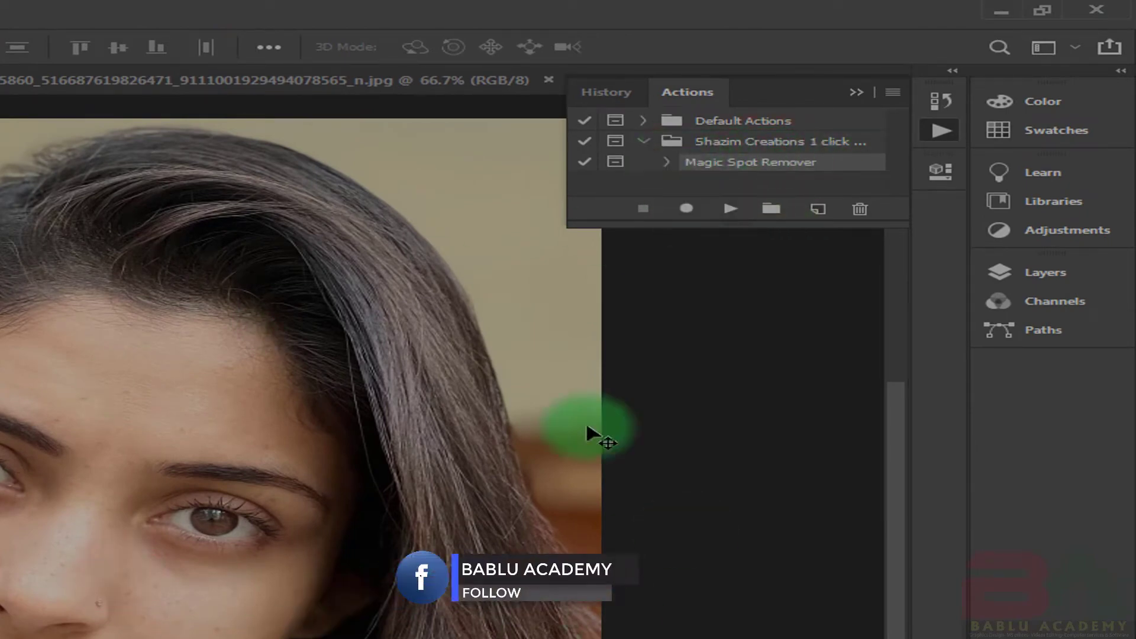
pyautogui.click(730, 210)
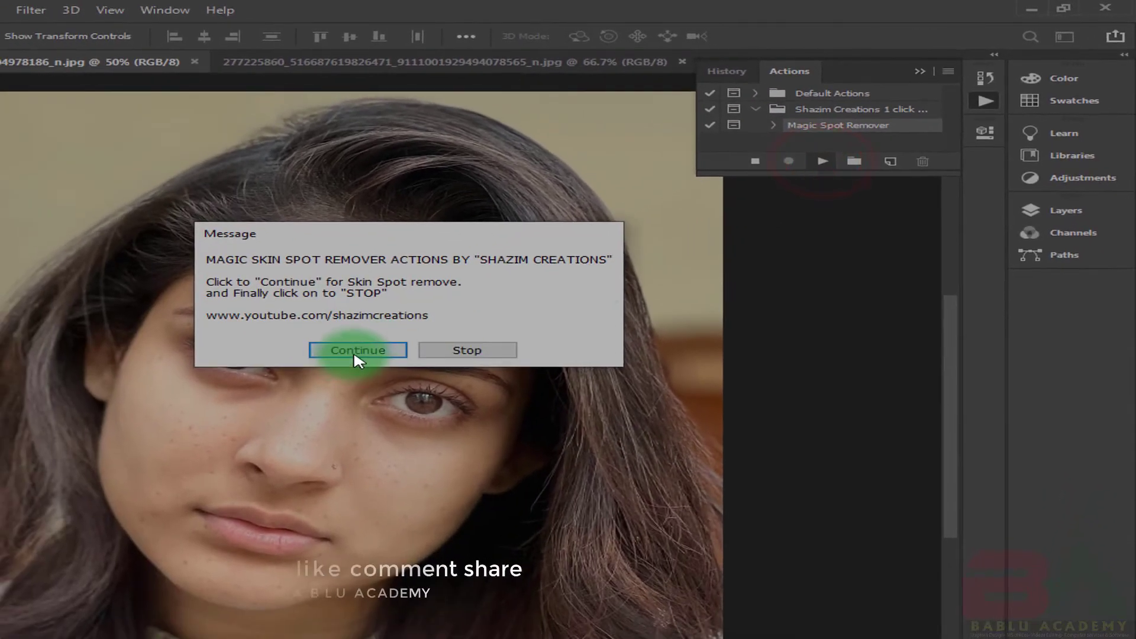
pyautogui.click(357, 352)
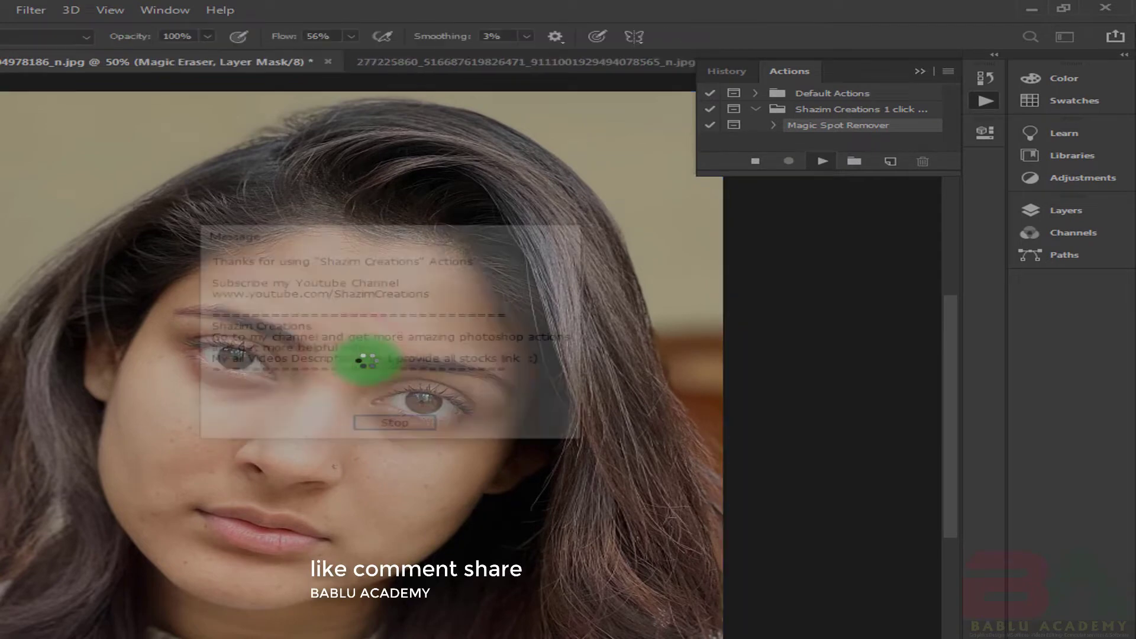
pyautogui.click(406, 430)
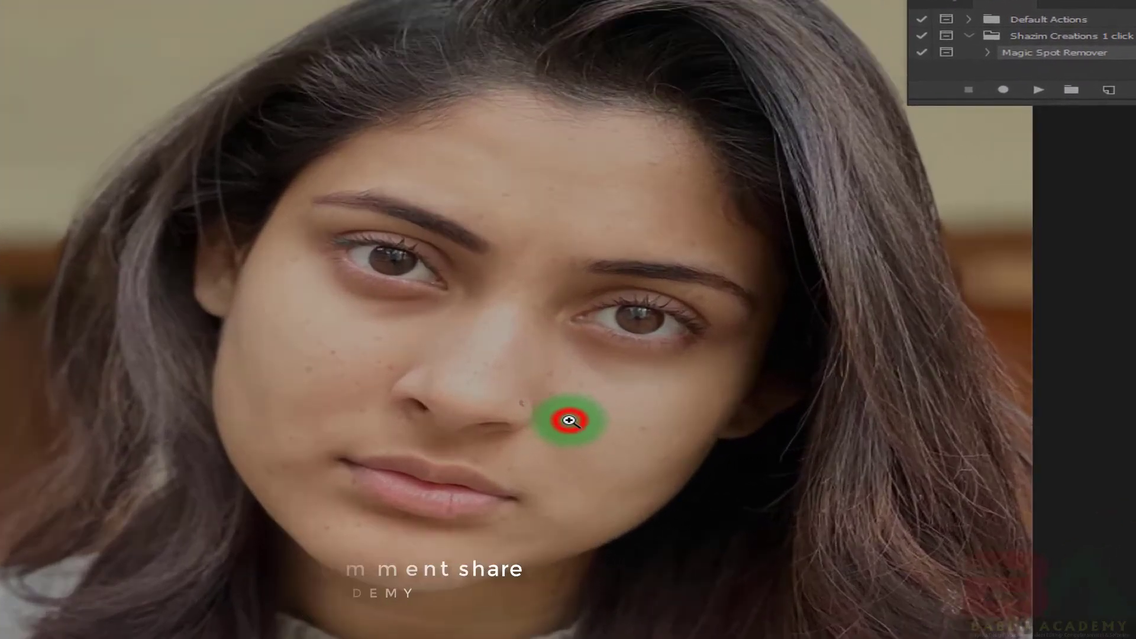
# Step: Paint on the Magic Eraser layer mask over the spots on the cheek beside the nose stud
pyautogui.click(569, 420)
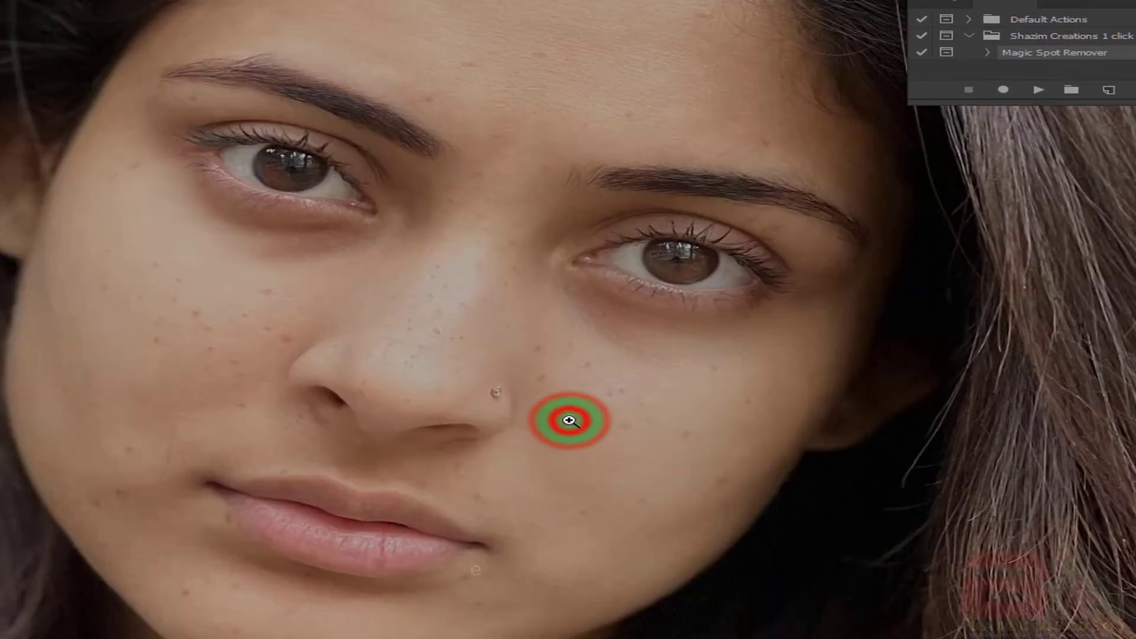
pyautogui.press('space')
pyautogui.moveTo(627, 416); pyautogui.dragTo(498, 366)
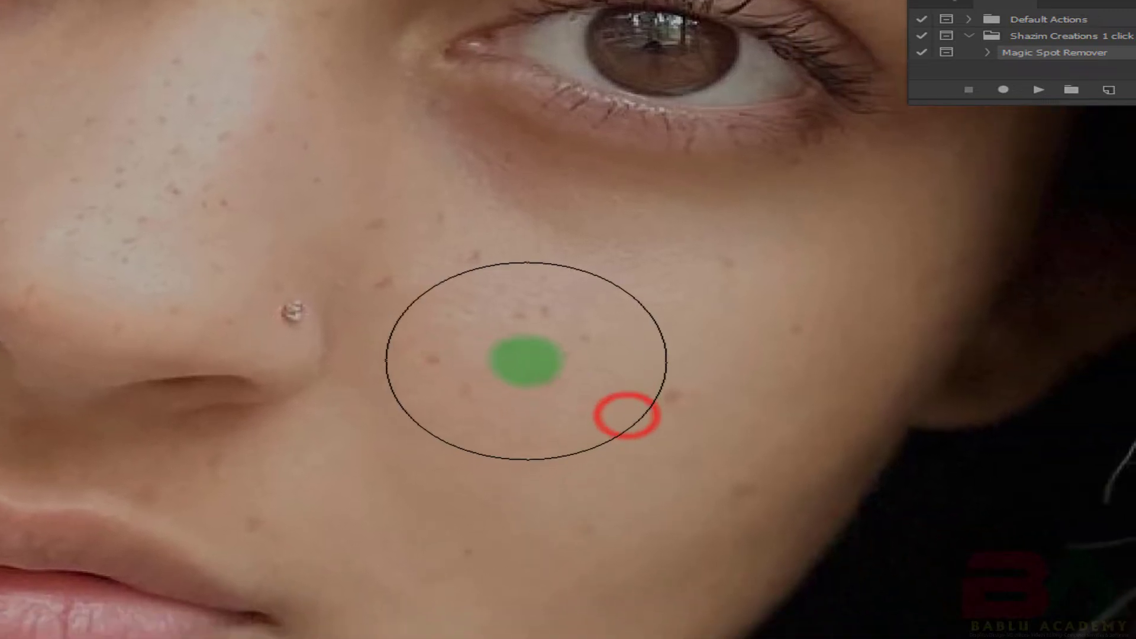
pyautogui.moveTo(527, 313)
pyautogui.mouseDown()
pyautogui.moveTo(523, 289)
pyautogui.moveTo(733, 386)
pyautogui.moveTo(574, 552)
pyautogui.mouseUp()
# Step: Set the brush flow to 50%
pyautogui.keyDown('alt'); pyautogui.click(545, 377); pyautogui.keyUp('alt')
pyautogui.keyDown('alt'); pyautogui.click(544, 370); pyautogui.keyUp('alt')
pyautogui.moveTo(537, 343); pyautogui.dragTo(590, 368)
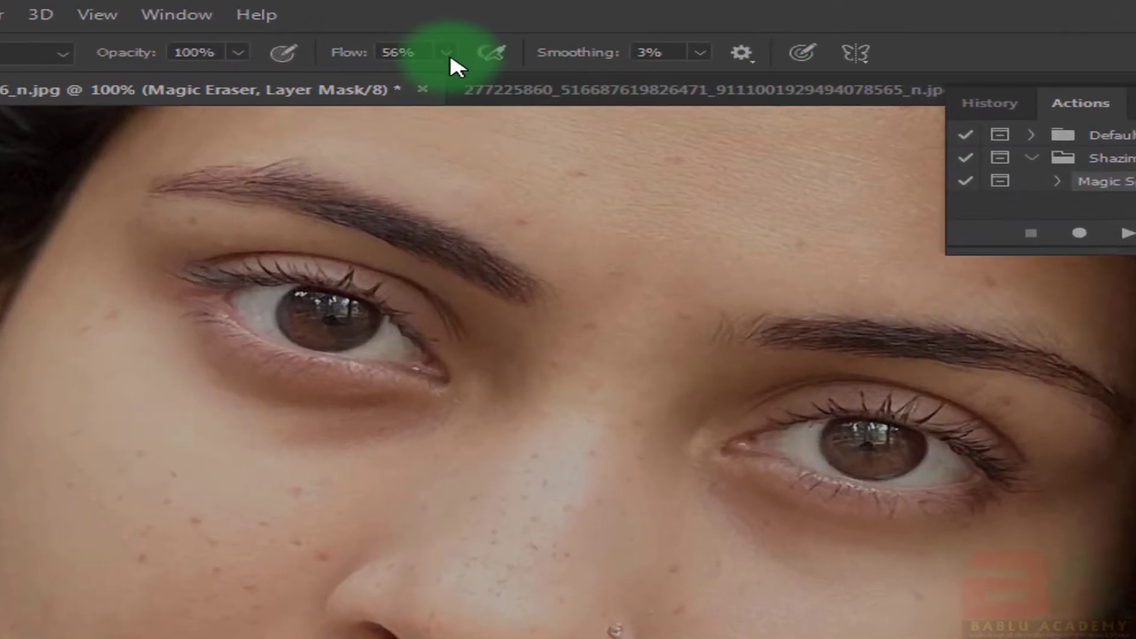
pyautogui.click(456, 48)
pyautogui.click(425, 53)
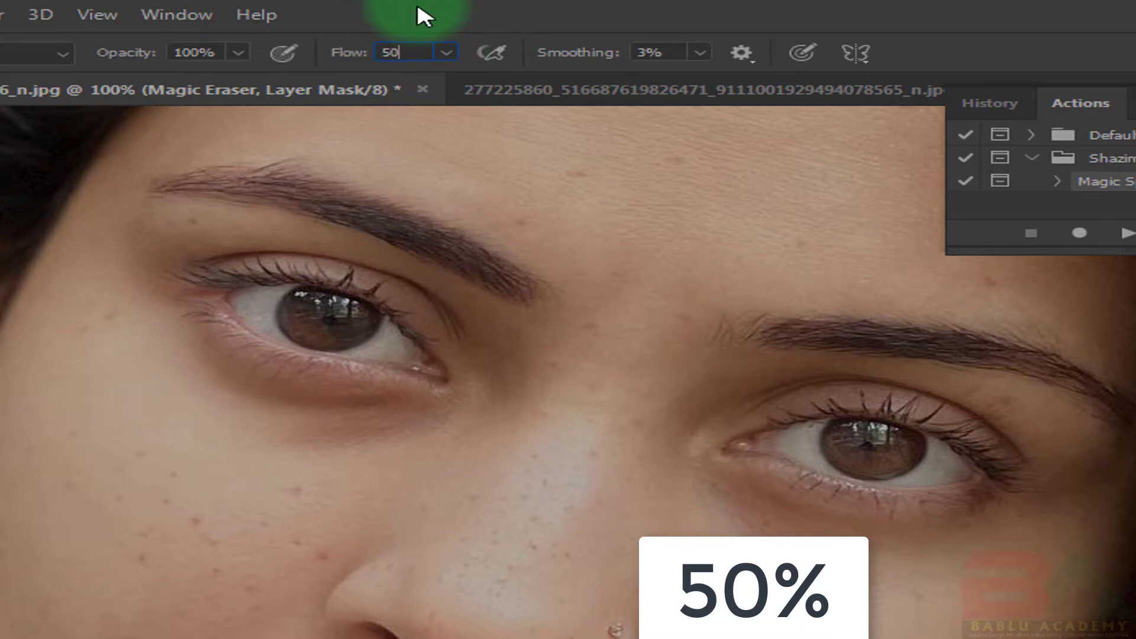
pyautogui.press('Return')
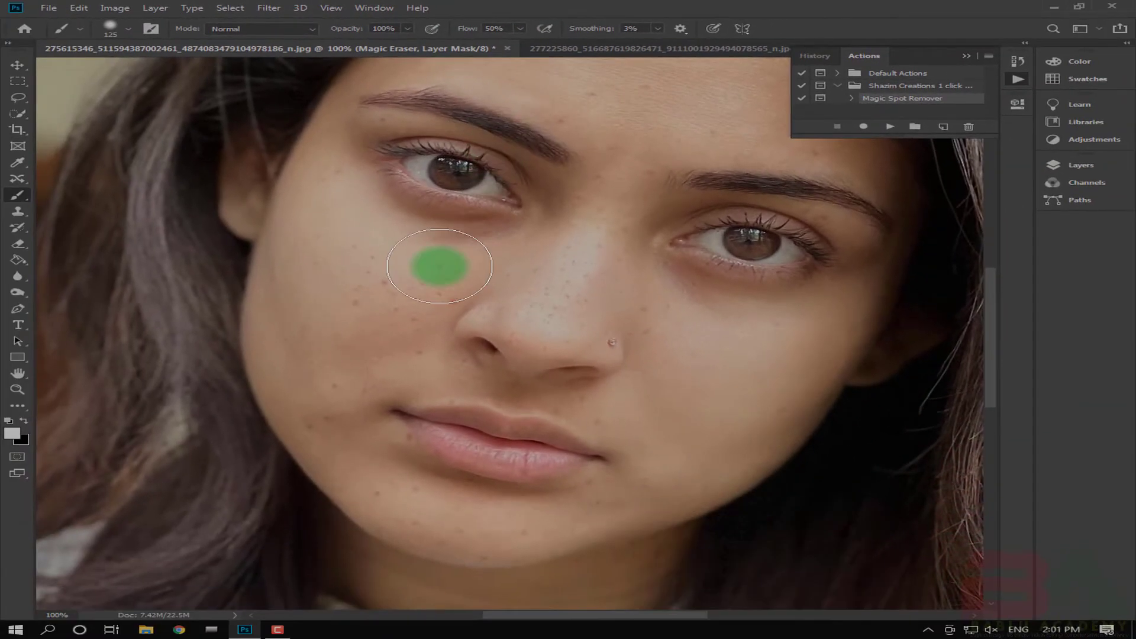
# Step: Reduce the brush size to 90 and paint away the spots on the image's left cheek and the nose
pyautogui.click(416, 266)
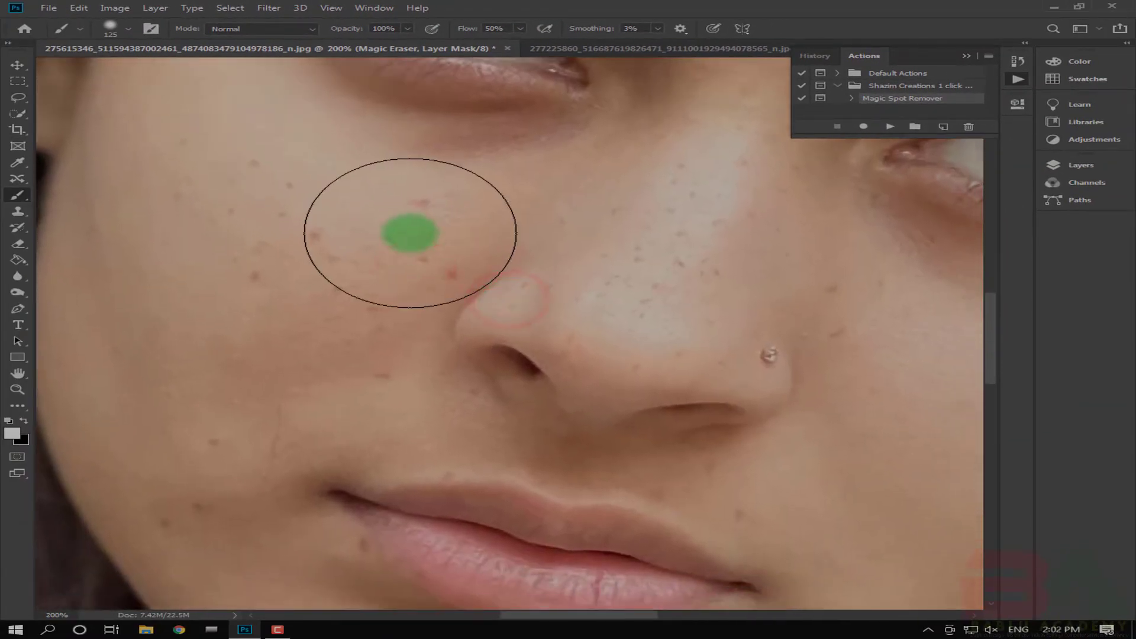
pyautogui.press('[')
pyautogui.press('[')
pyautogui.click(403, 214)
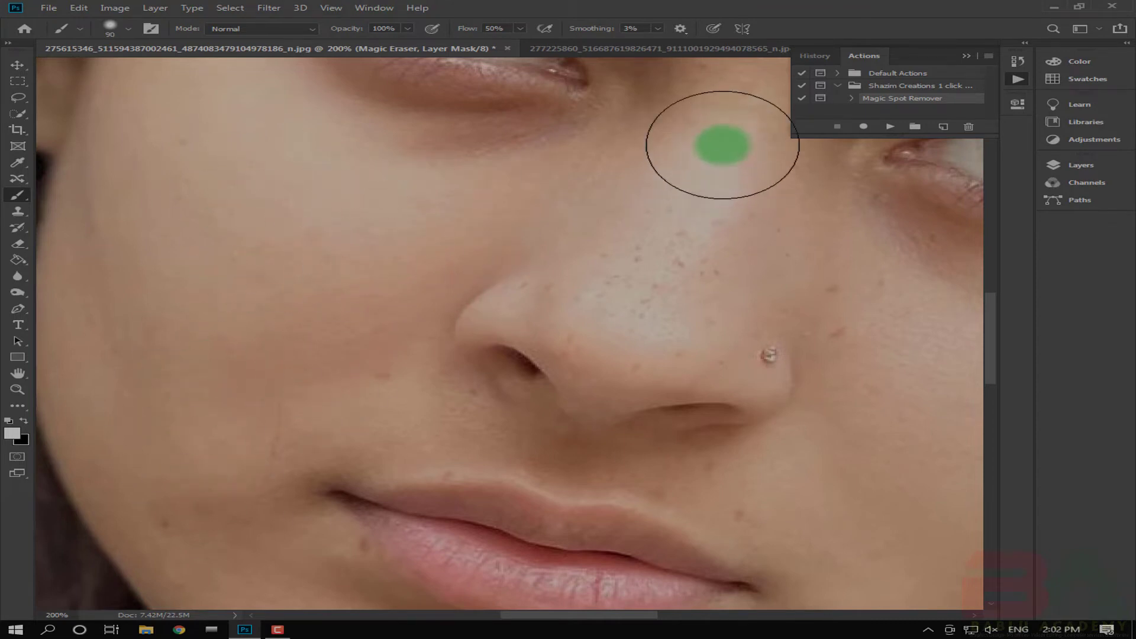
pyautogui.moveTo(722, 145)
pyautogui.mouseDown()
pyautogui.moveTo(689, 226)
pyautogui.moveTo(579, 303)
pyautogui.moveTo(801, 351)
pyautogui.moveTo(840, 245)
pyautogui.moveTo(903, 441)
pyautogui.moveTo(678, 486)
pyautogui.mouseUp()
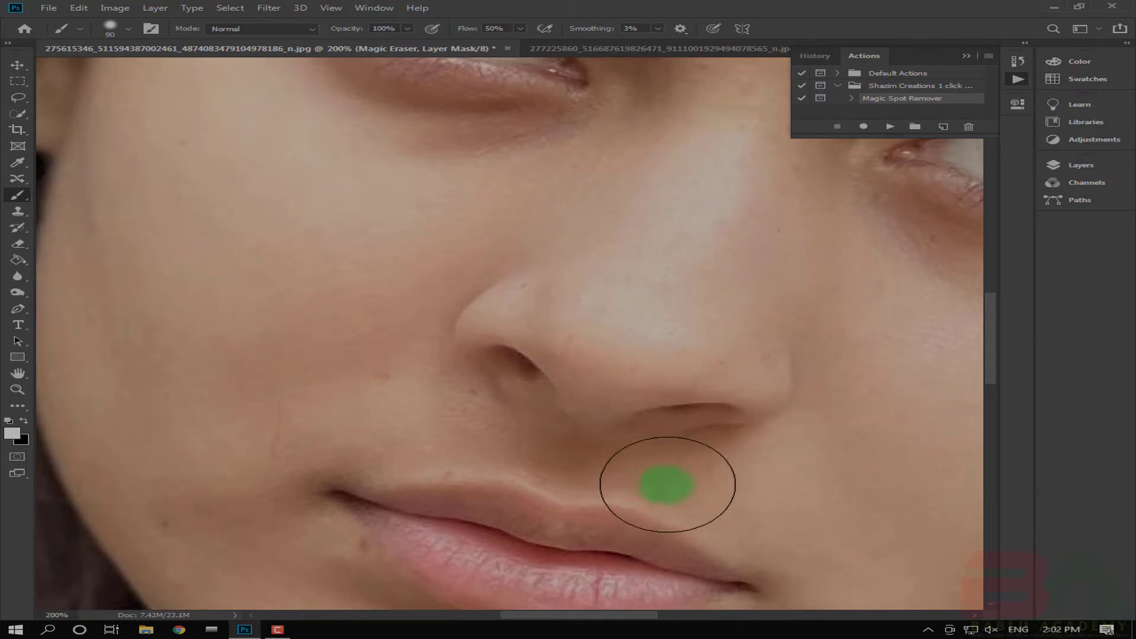
# Step: Paint away the remaining spots around the mouth corner and on the chin with a brush size of 50
pyautogui.click(382, 391)
pyautogui.scroll(-2, 294, 383)
pyautogui.click(325, 426)
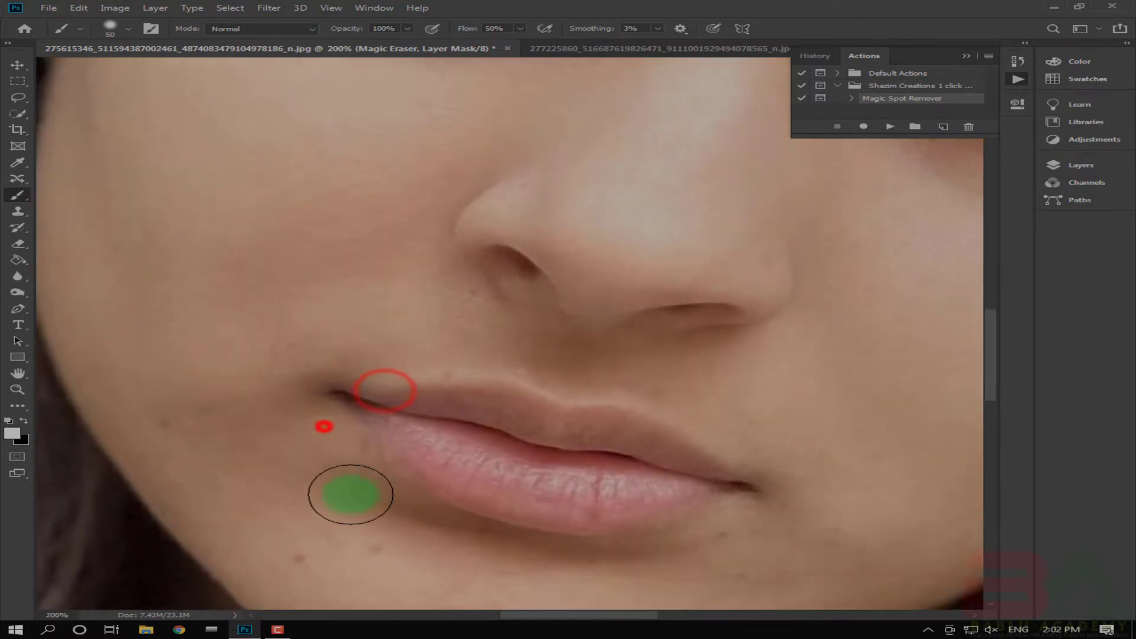
pyautogui.scroll(-3, 350, 491)
pyautogui.click(457, 459)
pyautogui.click(187, 257)
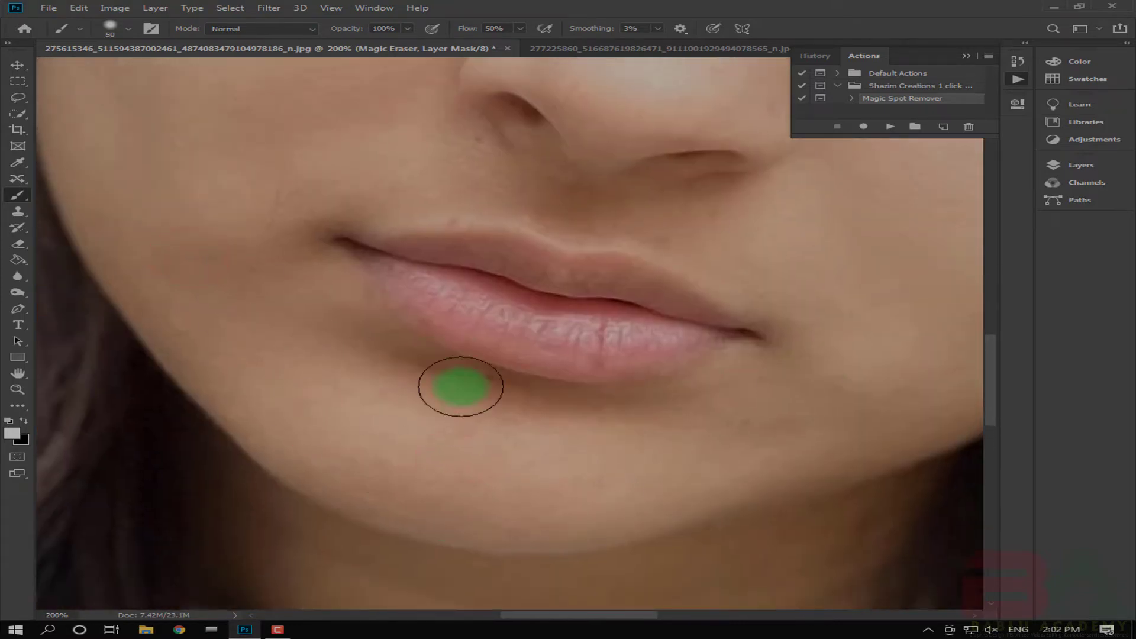
# Step: Paint on the Magic Eraser mask over the spots on the forehead and between the eyebrows
pyautogui.keyDown('alt'); pyautogui.click(624, 297); pyautogui.keyUp('alt')
pyautogui.keyDown('alt'); pyautogui.click(664, 240); pyautogui.keyUp('alt')
pyautogui.keyDown('ctrl'); pyautogui.click(581, 292); pyautogui.keyUp('ctrl')
pyautogui.click(523, 277)
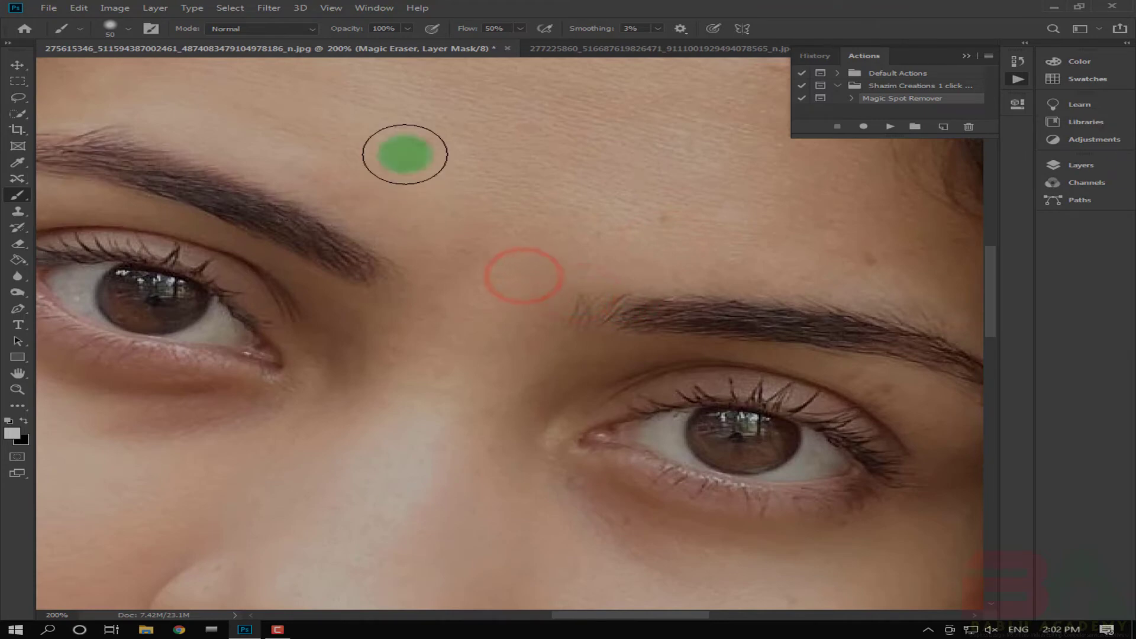
pyautogui.moveTo(527, 223); pyautogui.dragTo(604, 394)
pyautogui.moveTo(674, 281); pyautogui.dragTo(872, 240)
# Step: Paint away the spots above the eyebrow and on the skin beside the eye on the image's left side
pyautogui.moveTo(364, 274); pyautogui.dragTo(439, 301)
pyautogui.click(376, 301)
pyautogui.click(249, 385)
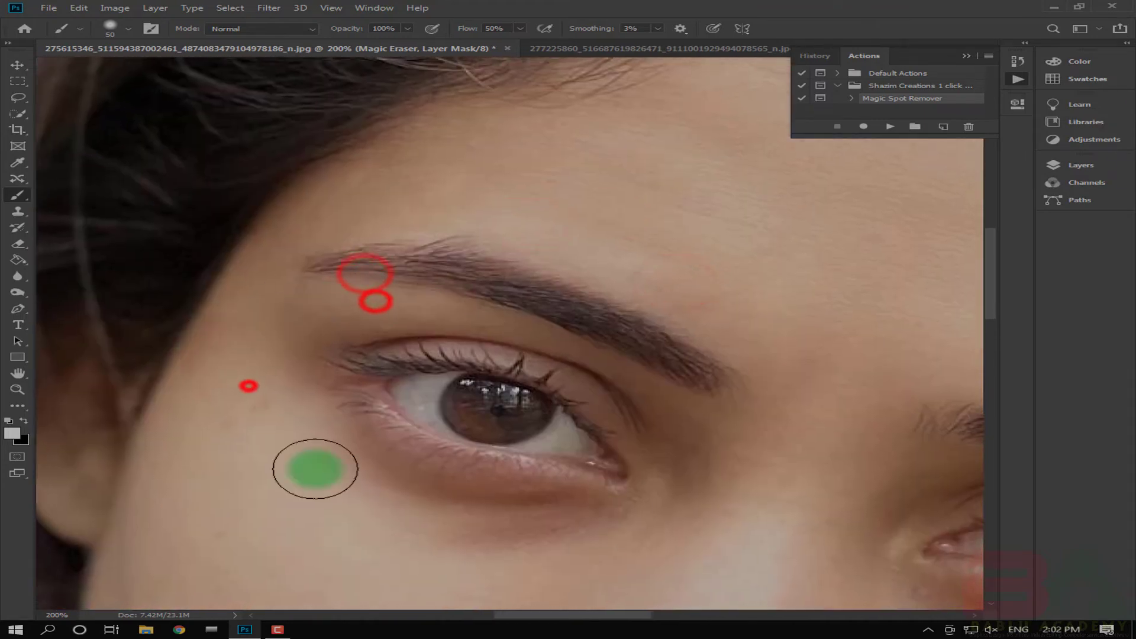
pyautogui.click(259, 428)
# Step: Paint over the blemishes below the eye and on the cheek on the image's right side
pyautogui.keyDown('alt'); pyautogui.click(691, 360); pyautogui.keyUp('alt')
pyautogui.moveTo(739, 401)
pyautogui.mouseDown()
pyautogui.moveTo(430, 298)
pyautogui.moveTo(398, 266)
pyautogui.mouseUp()
pyautogui.keyDown('ctrl'); pyautogui.click(626, 441); pyautogui.keyUp('ctrl')
pyautogui.click(340, 277)
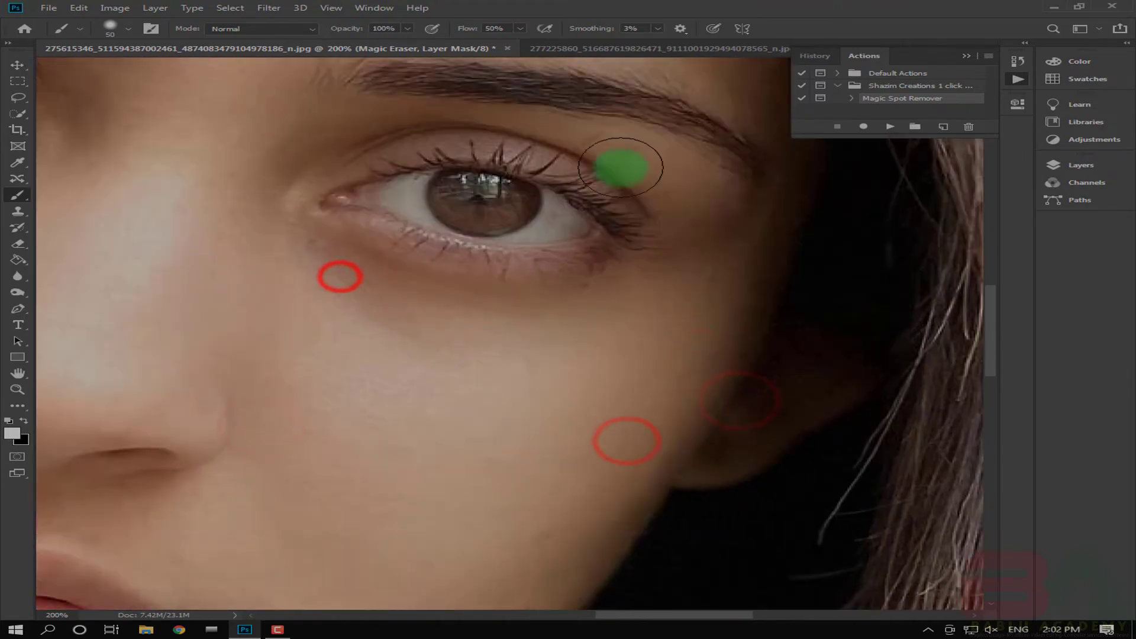
pyautogui.keyDown('alt'); pyautogui.click(591, 203); pyautogui.keyUp('alt')
pyautogui.moveTo(514, 219); pyautogui.dragTo(564, 386)
pyautogui.click(644, 270)
# Step: Examine the whole retouched portrait for remaining spots
pyautogui.keyDown('alt'); pyautogui.click(362, 435); pyautogui.keyUp('alt')
pyautogui.keyDown('alt'); pyautogui.click(458, 465); pyautogui.keyUp('alt')
pyautogui.moveTo(462, 420); pyautogui.dragTo(460, 332)
pyautogui.keyDown('alt'); pyautogui.click(459, 329); pyautogui.keyUp('alt')
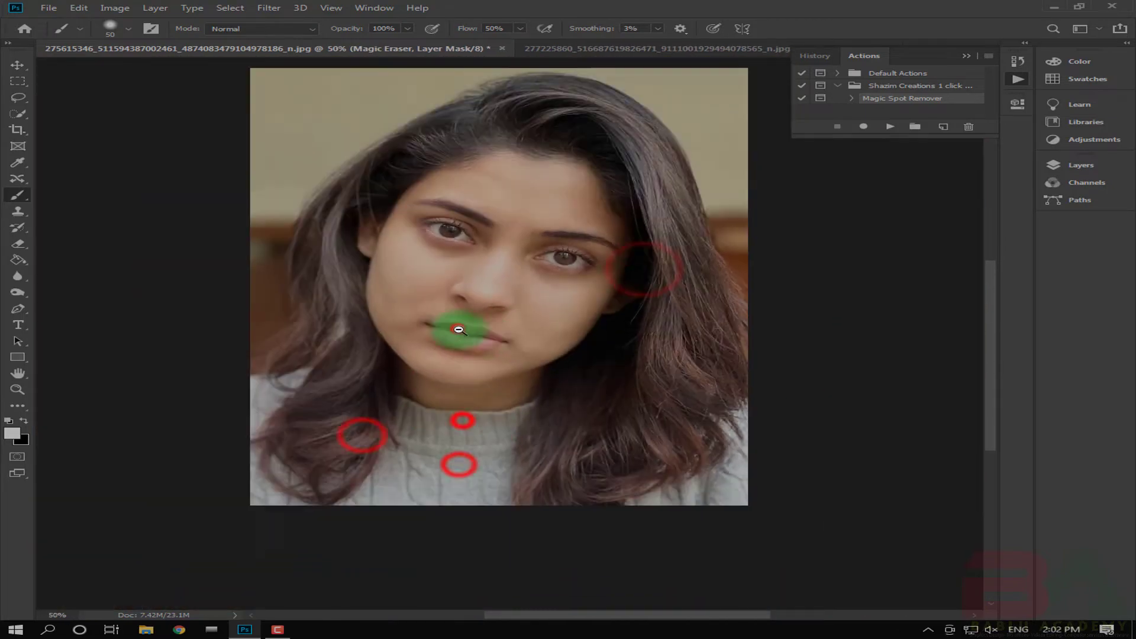
pyautogui.click(526, 304)
pyautogui.click(524, 304)
pyautogui.keyDown('alt'); pyautogui.click(504, 289); pyautogui.keyUp('alt')
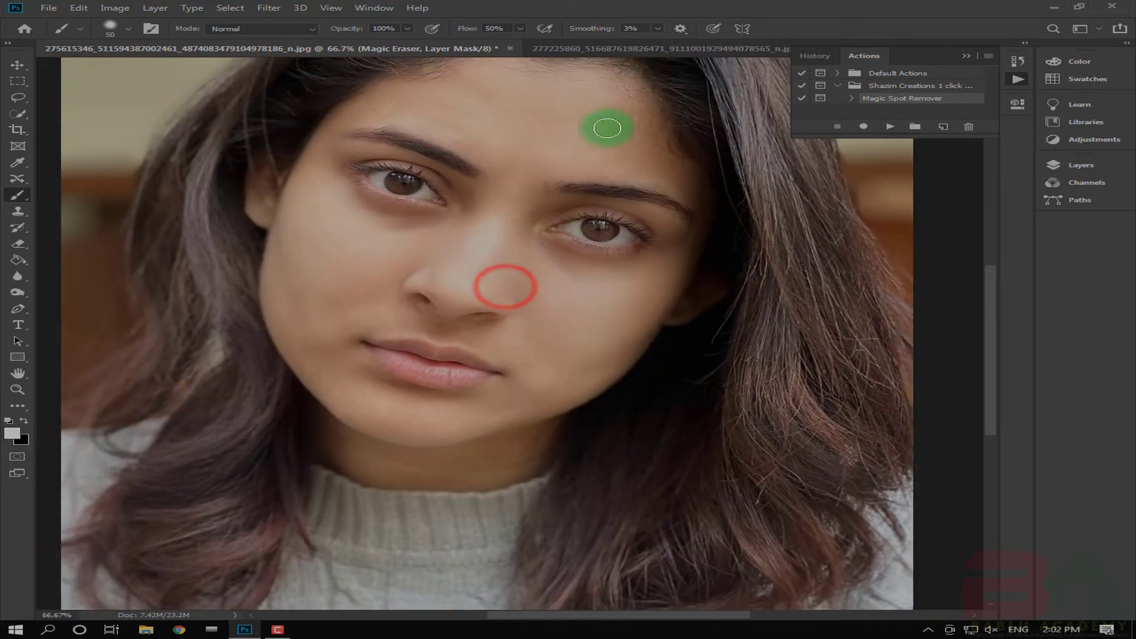
# Step: Switch to the second portrait and play the Magic Spot Remover action, continuing past its first message and stopping at the closing one
pyautogui.click(600, 48)
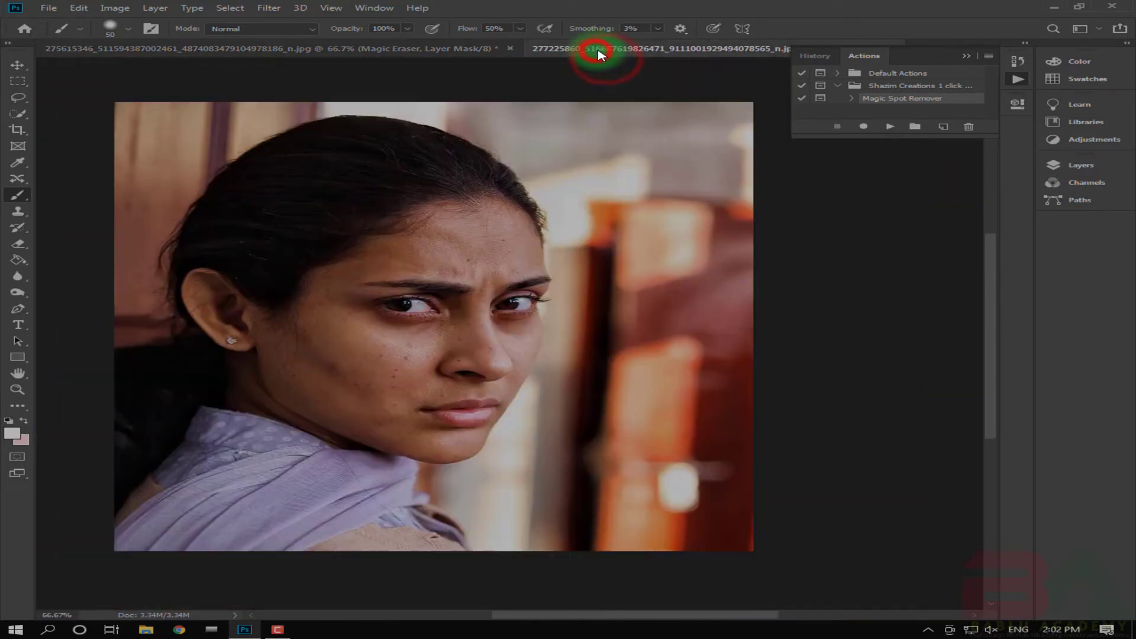
pyautogui.click(411, 324)
pyautogui.moveTo(438, 381); pyautogui.dragTo(444, 316)
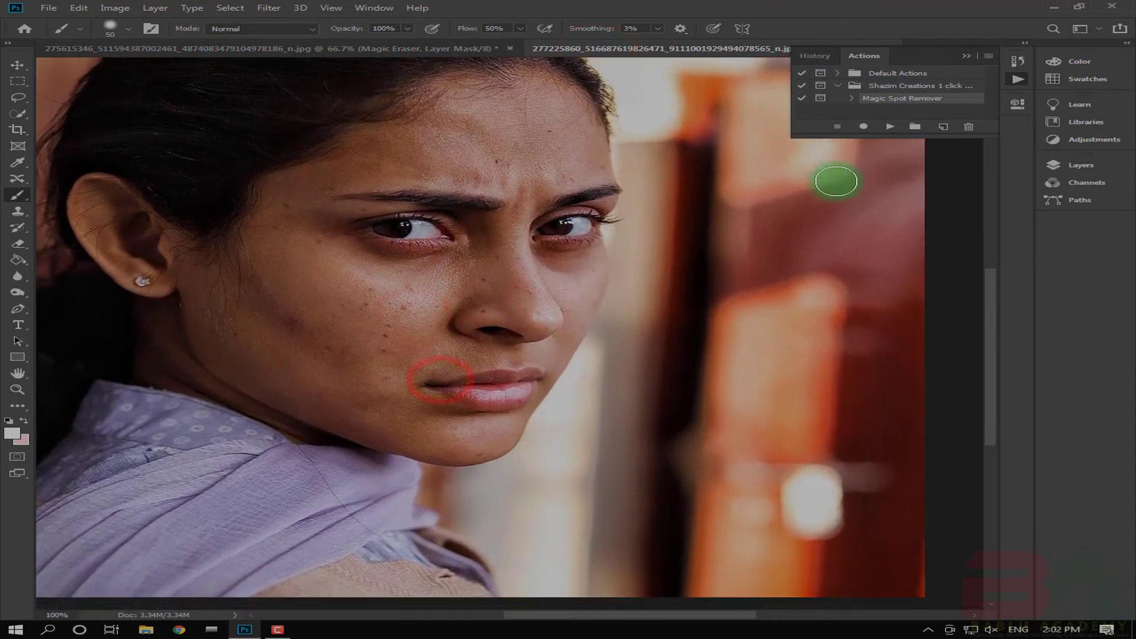
pyautogui.click(891, 129)
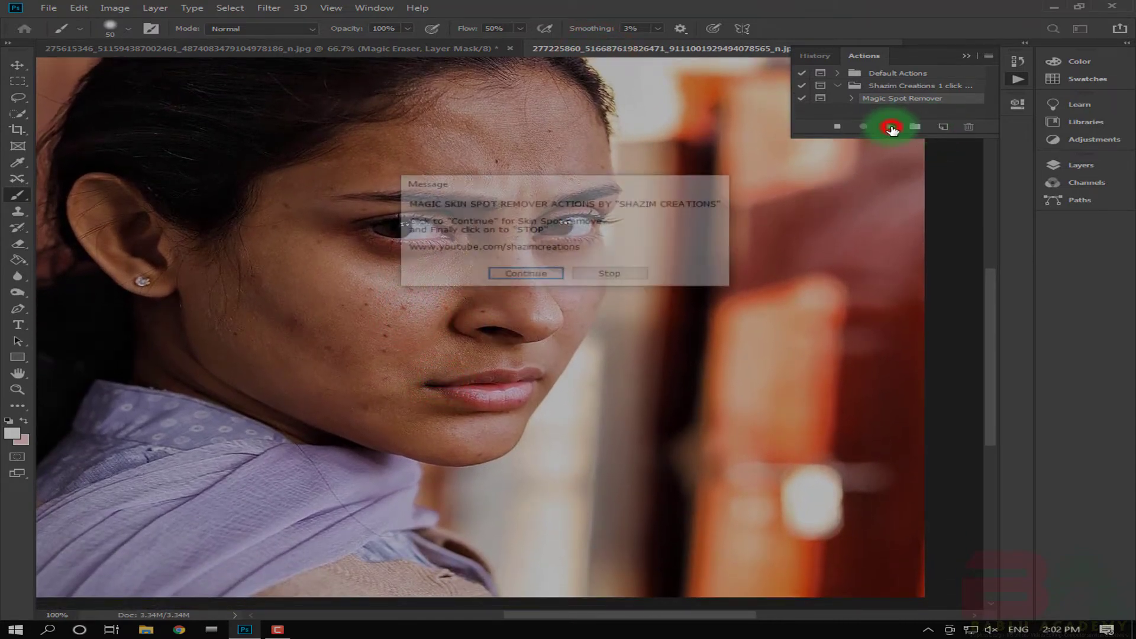
pyautogui.click(533, 272)
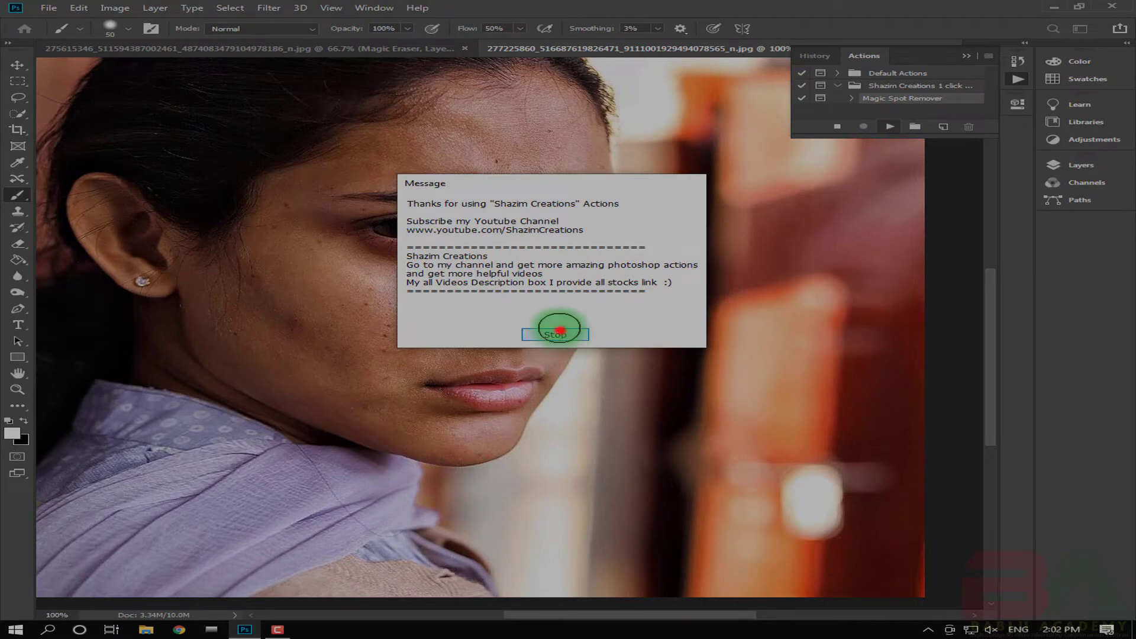
pyautogui.click(559, 332)
# Step: Paint on the second portrait's Magic Eraser mask over the spots on the near cheek and jaw
pyautogui.click(374, 324)
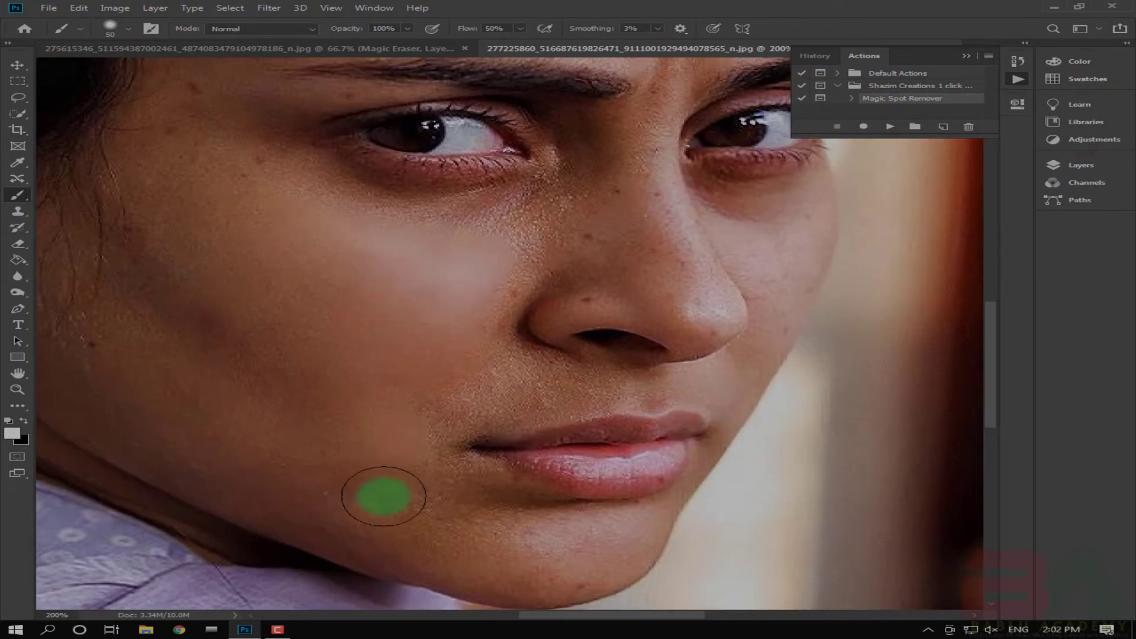
pyautogui.moveTo(389, 350); pyautogui.dragTo(537, 450)
pyautogui.moveTo(340, 433)
pyautogui.mouseDown()
pyautogui.moveTo(339, 405)
pyautogui.moveTo(389, 485)
pyautogui.moveTo(420, 293)
pyautogui.mouseUp()
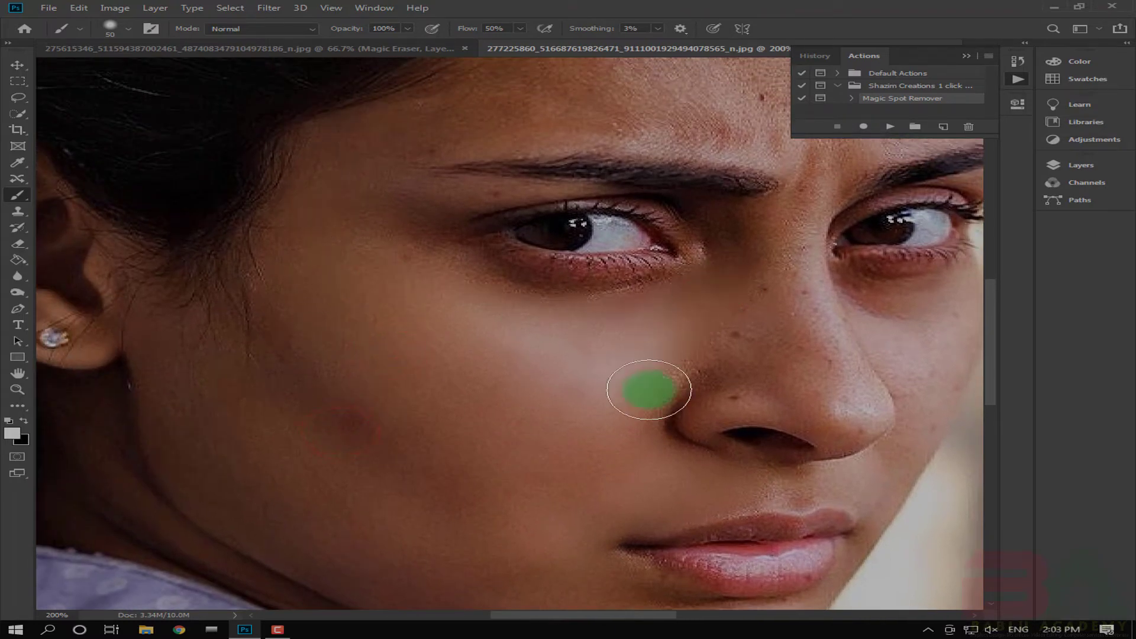
# Step: Paint over the spots and rough texture across the second portrait's forehead and between the eyebrows
pyautogui.keyDown('alt'); pyautogui.click(525, 372); pyautogui.keyUp('alt')
pyautogui.keyDown('ctrl'); pyautogui.click(490, 358); pyautogui.keyUp('ctrl')
pyautogui.keyDown('ctrl'); pyautogui.click(489, 357); pyautogui.keyUp('ctrl')
pyautogui.moveTo(477, 315)
pyautogui.mouseDown()
pyautogui.moveTo(383, 503)
pyautogui.moveTo(294, 406)
pyautogui.mouseUp()
pyautogui.keyDown('alt'); pyautogui.click(385, 327); pyautogui.keyUp('alt')
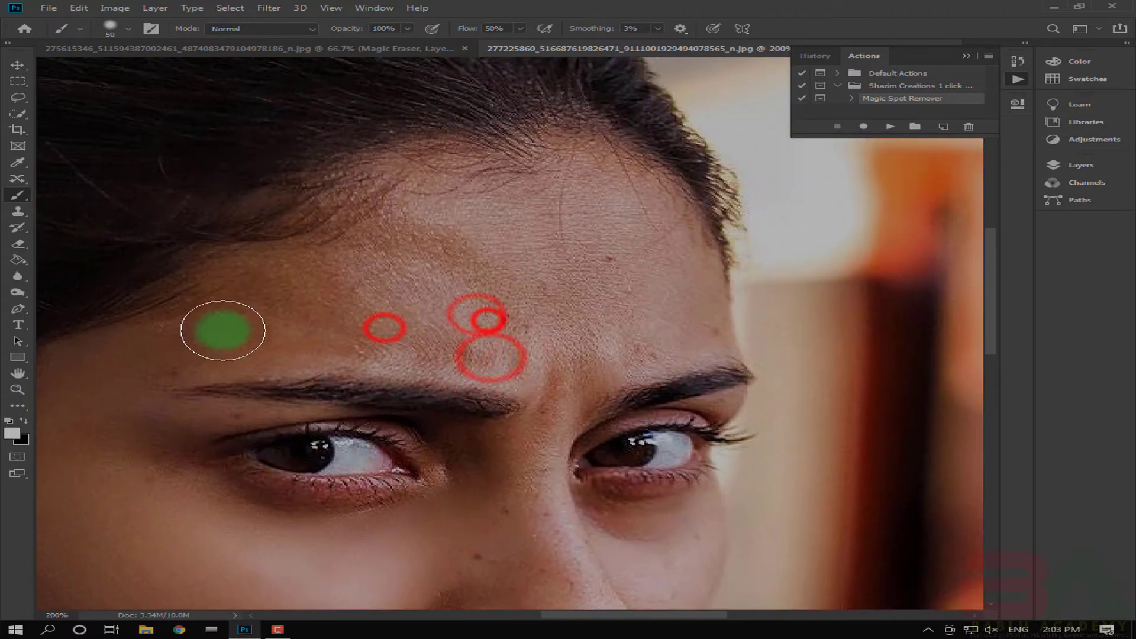
pyautogui.moveTo(201, 334); pyautogui.dragTo(368, 205)
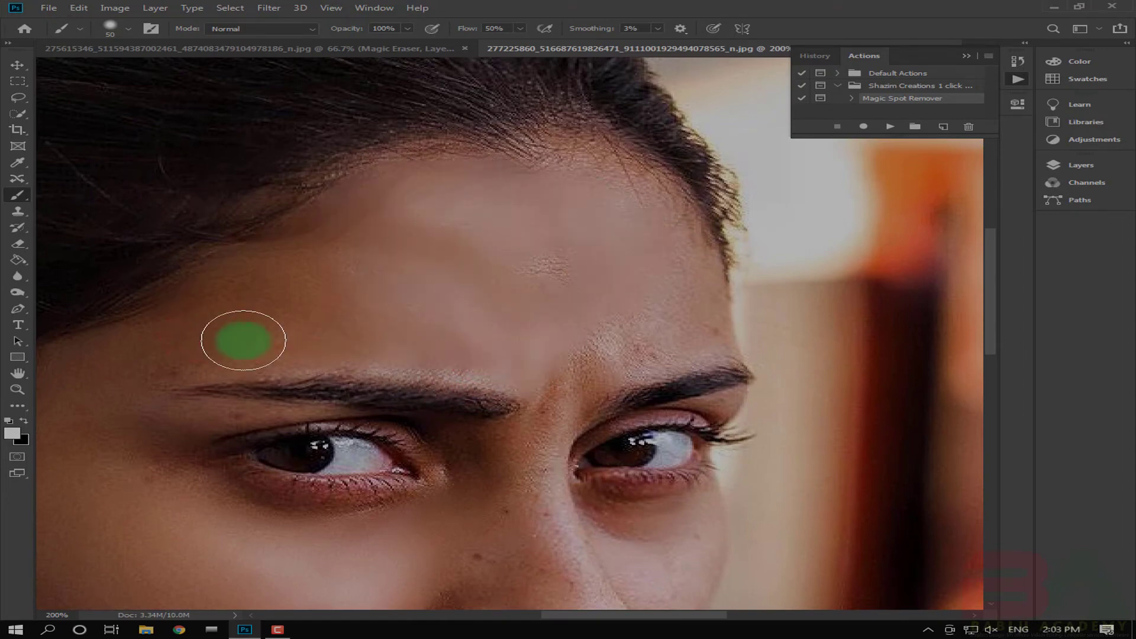
pyautogui.moveTo(244, 340)
pyautogui.mouseDown()
pyautogui.moveTo(505, 350)
pyautogui.moveTo(599, 201)
pyautogui.moveTo(569, 362)
pyautogui.mouseUp()
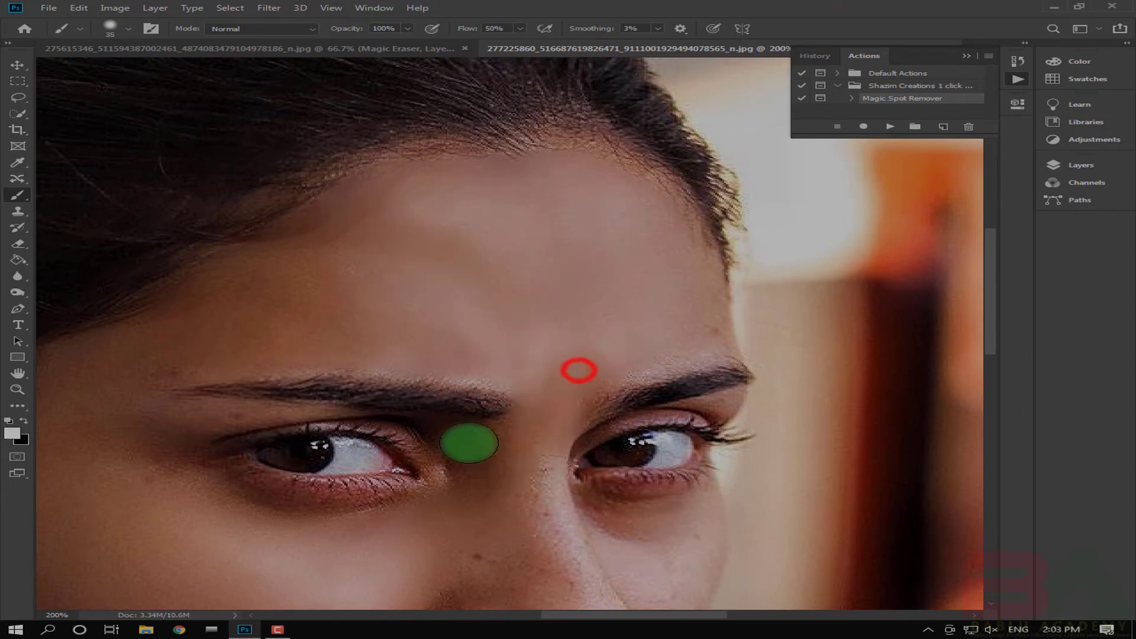
# Step: Reduce the brush size to 35 and paint away the spots on the nose, around the lips and on the chin
pyautogui.moveTo(546, 517); pyautogui.dragTo(550, 359)
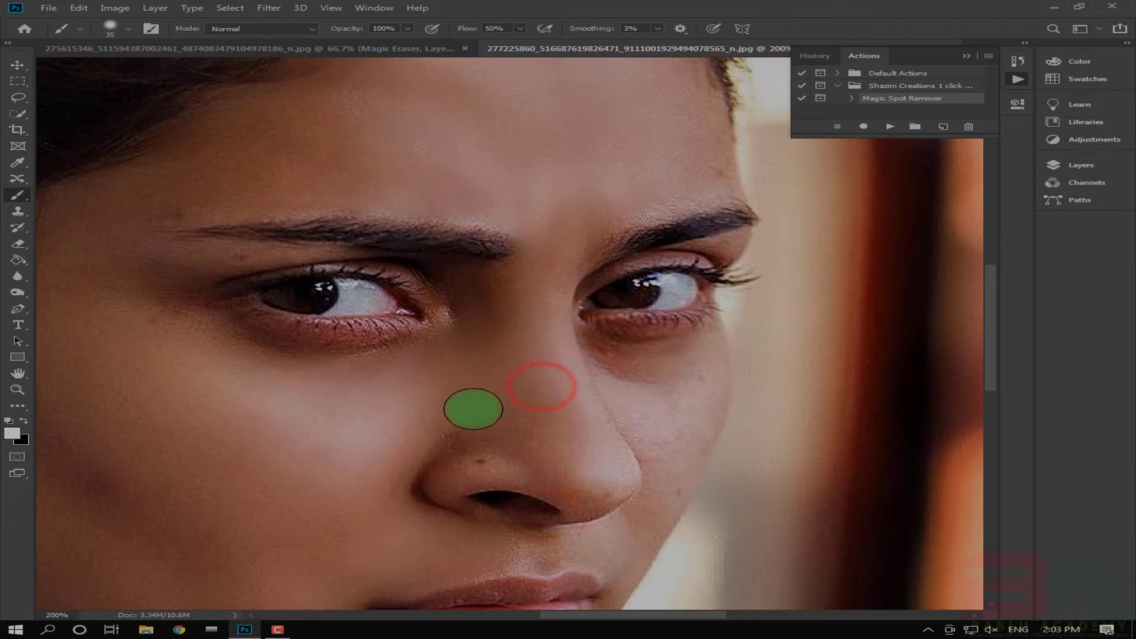
pyautogui.moveTo(616, 491); pyautogui.dragTo(579, 487)
pyautogui.moveTo(580, 375); pyautogui.dragTo(647, 378)
pyautogui.moveTo(581, 512)
pyautogui.mouseDown()
pyautogui.moveTo(604, 459)
pyautogui.moveTo(584, 374)
pyautogui.mouseUp()
pyautogui.moveTo(527, 467); pyautogui.dragTo(541, 400)
pyautogui.moveTo(426, 492); pyautogui.dragTo(423, 409)
pyautogui.moveTo(393, 459); pyautogui.dragTo(426, 463)
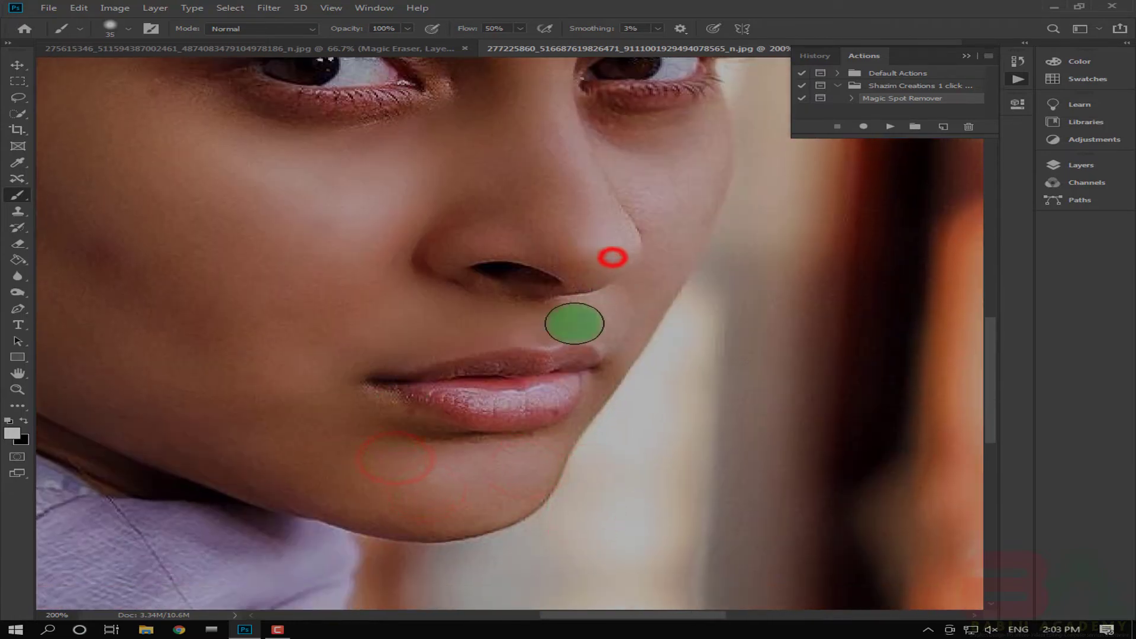
# Step: Touch up the remaining uneven skin around the eyes and on the near cheek of the second portrait
pyautogui.keyDown('ctrl'); pyautogui.keyDown('alt'); pyautogui.click(252, 265); pyautogui.keyUp('alt'); pyautogui.keyUp('ctrl')
pyautogui.moveTo(339, 252); pyautogui.dragTo(415, 385)
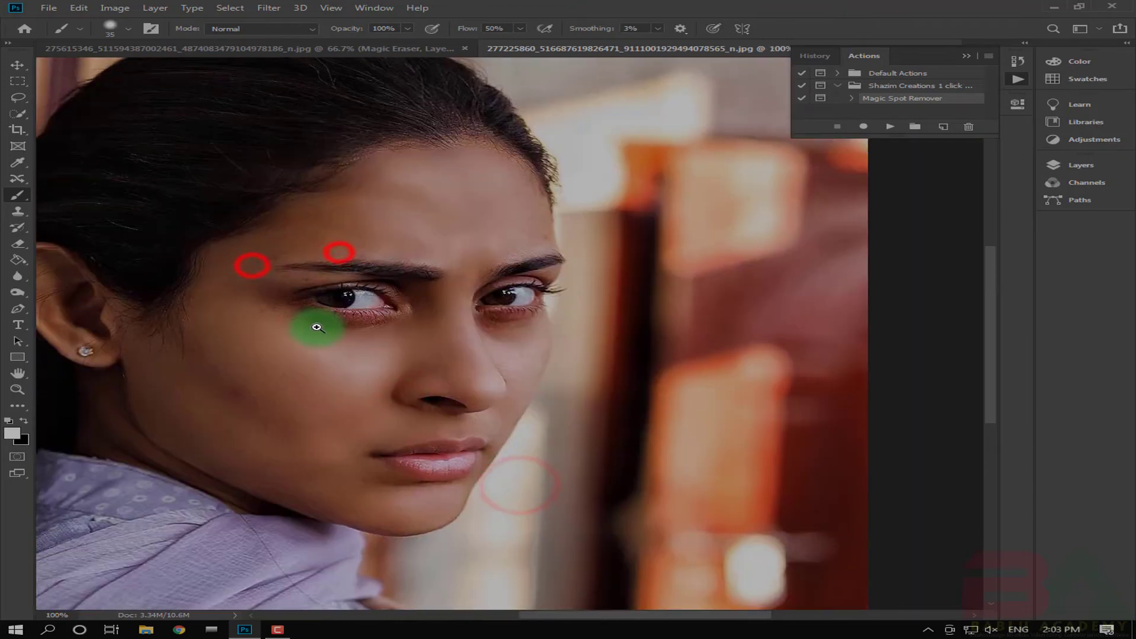
pyautogui.keyDown('ctrl'); pyautogui.click(242, 320); pyautogui.keyUp('ctrl')
pyautogui.moveTo(224, 440); pyautogui.dragTo(281, 484)
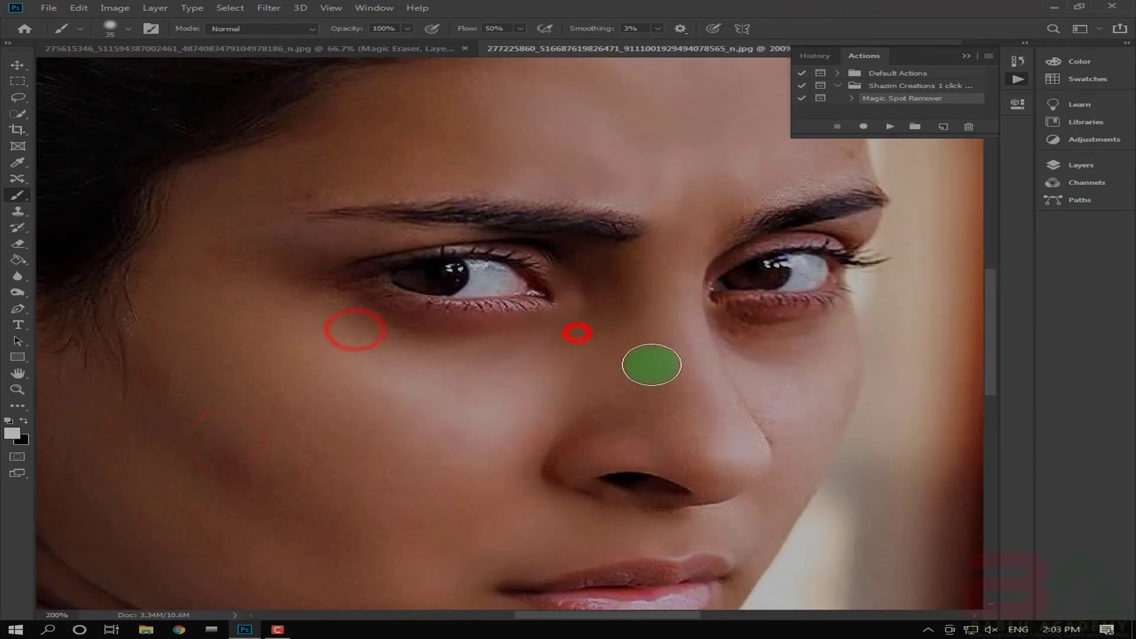
pyautogui.keyDown('ctrl'); pyautogui.keyDown('alt'); pyautogui.click(465, 307); pyautogui.keyUp('alt'); pyautogui.keyUp('ctrl')
pyautogui.moveTo(357, 321); pyautogui.dragTo(480, 354)
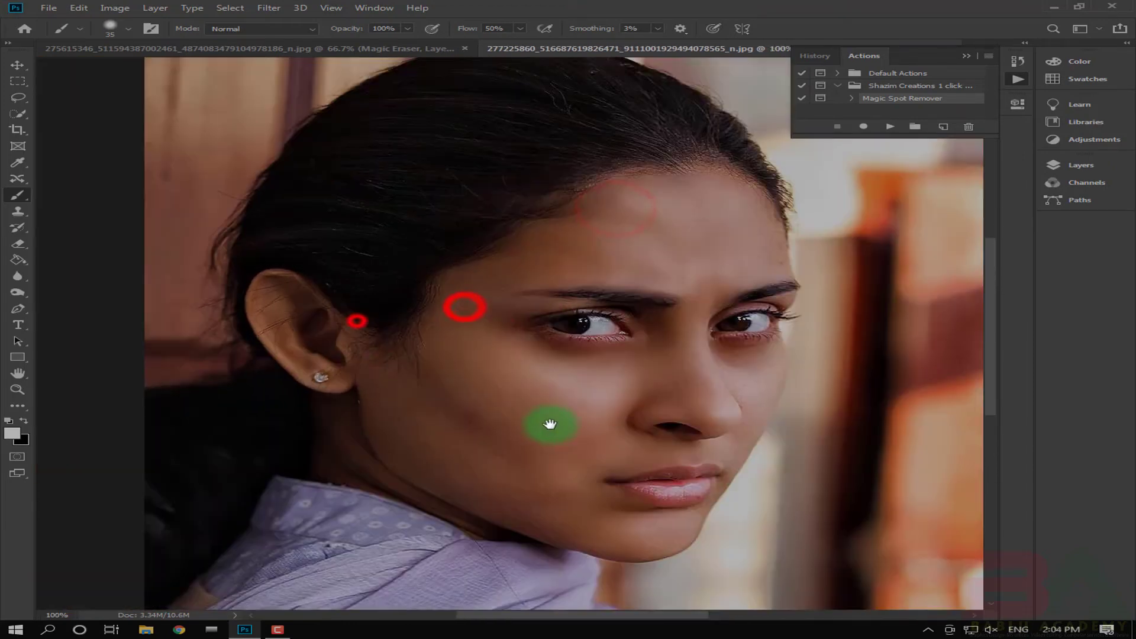
pyautogui.moveTo(552, 425); pyautogui.dragTo(518, 393)
pyautogui.keyDown('ctrl'); pyautogui.click(540, 245); pyautogui.keyUp('ctrl')
pyautogui.click(603, 195)
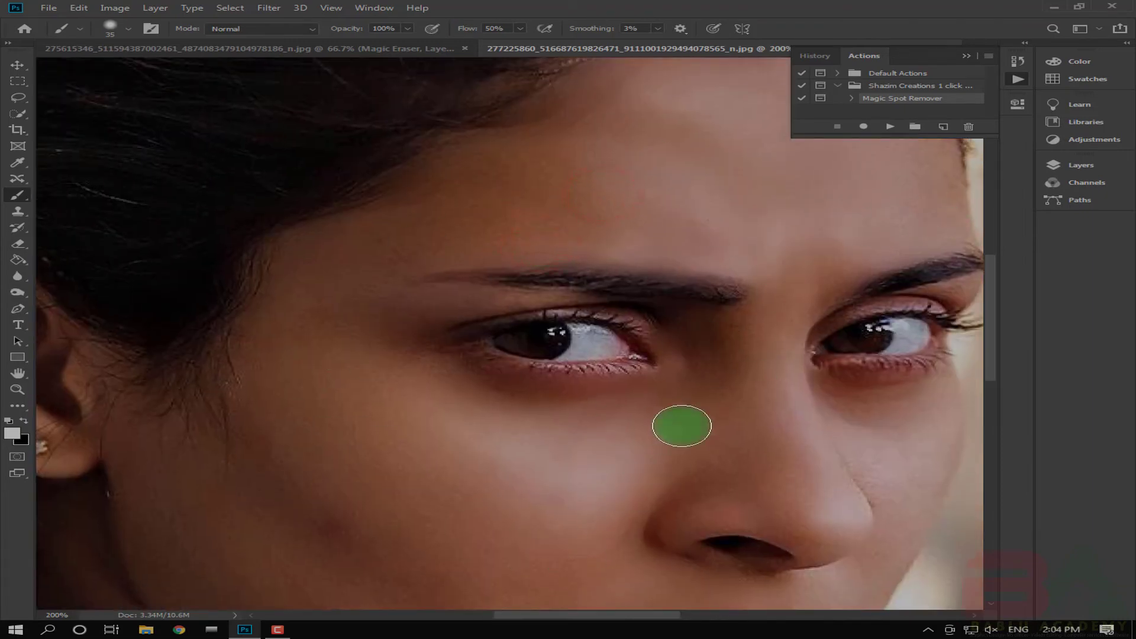
pyautogui.keyDown('ctrl'); pyautogui.keyDown('alt'); pyautogui.click(662, 503); pyautogui.keyUp('alt'); pyautogui.keyUp('ctrl')
pyautogui.keyDown('ctrl'); pyautogui.click(469, 262); pyautogui.keyUp('ctrl')
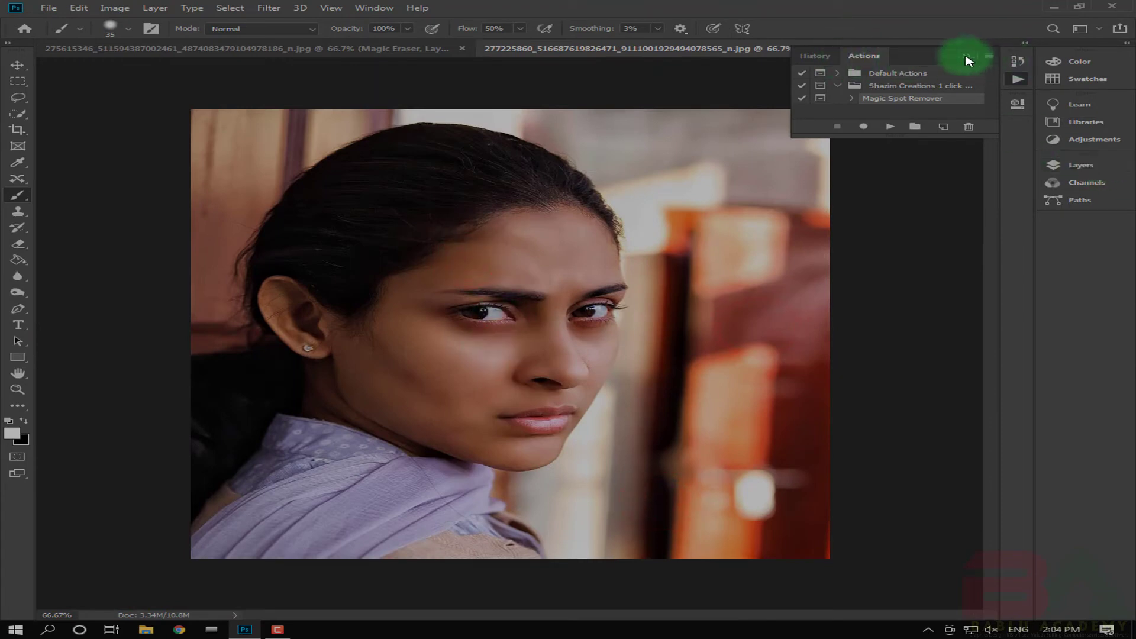
# Step: Show the layers and compare both portraits before and after by toggling the Magic Eraser group's visibility
pyautogui.click(965, 57)
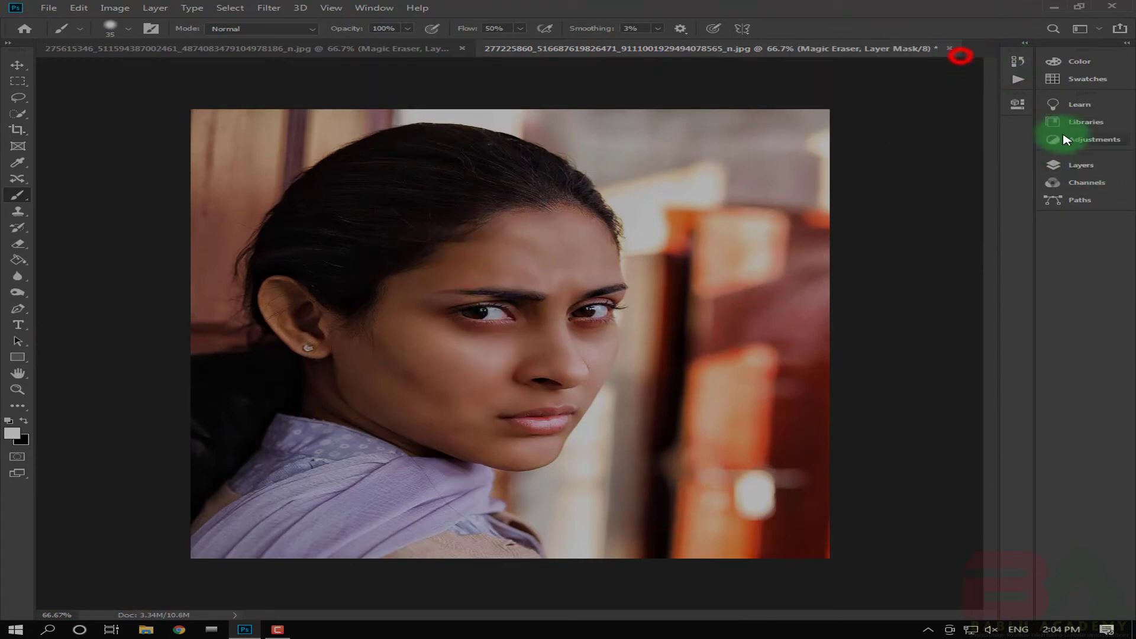
pyautogui.click(1068, 164)
pyautogui.click(839, 240)
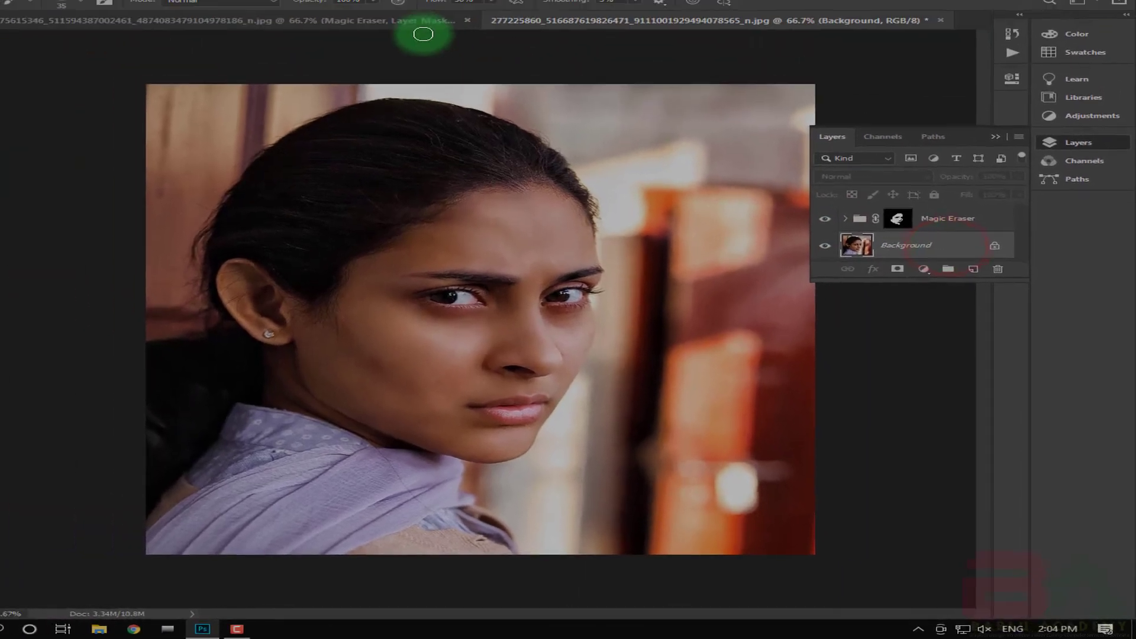
pyautogui.click(436, 48)
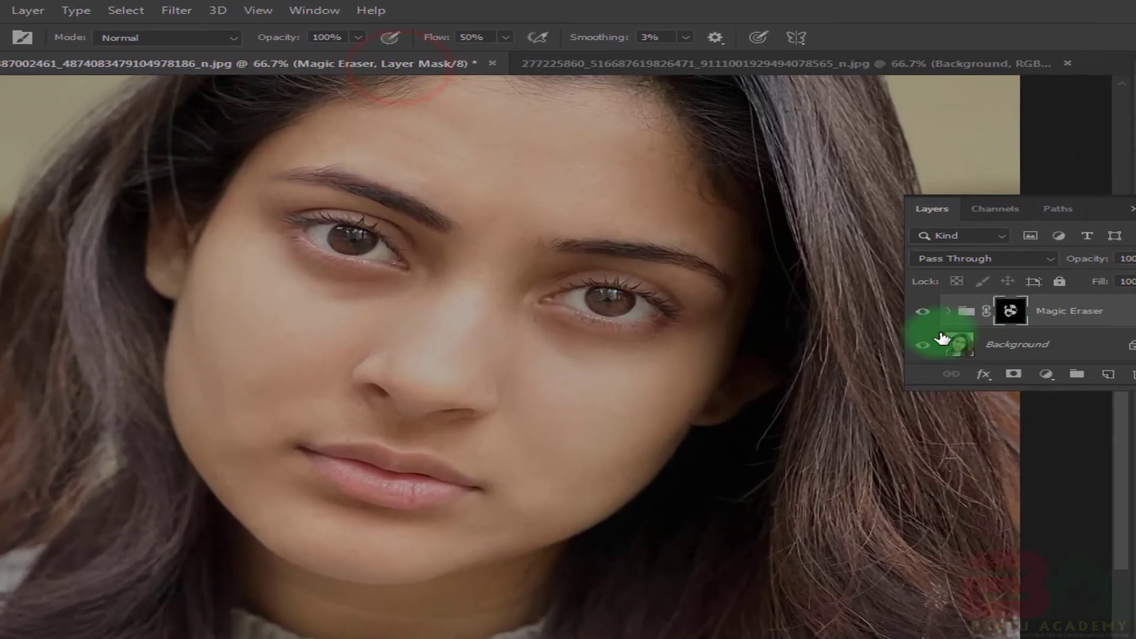
pyautogui.click(840, 238)
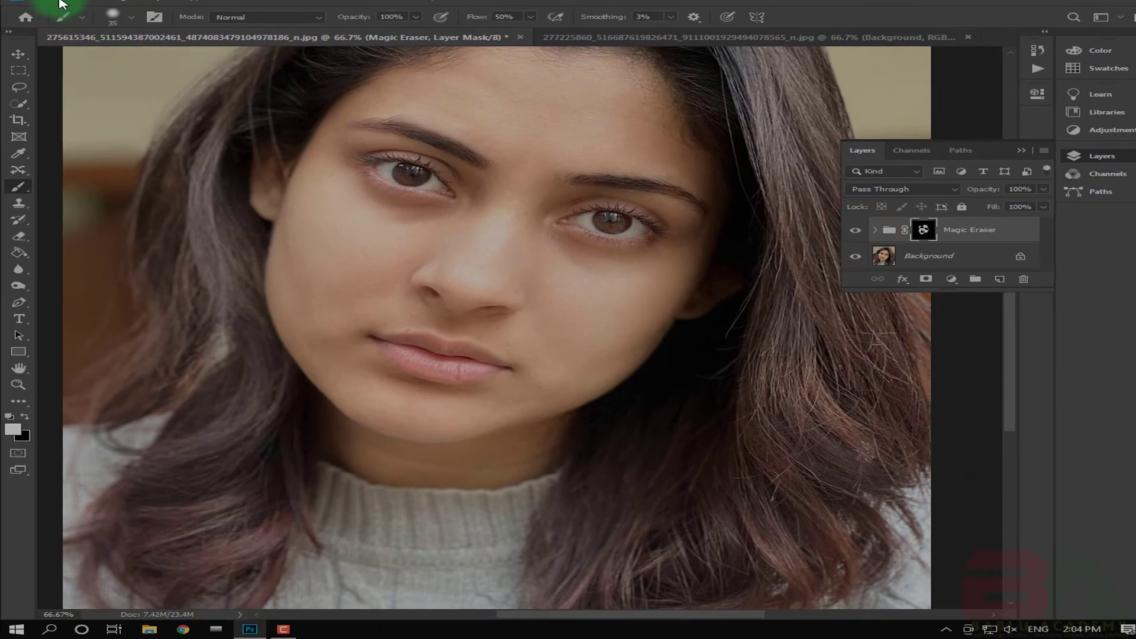
# Step: Save the first portrait in Downloads as a JPEG named edit, with quality 12 (Maximum) and the Baseline ("Standard") format
pyautogui.click(43, 5)
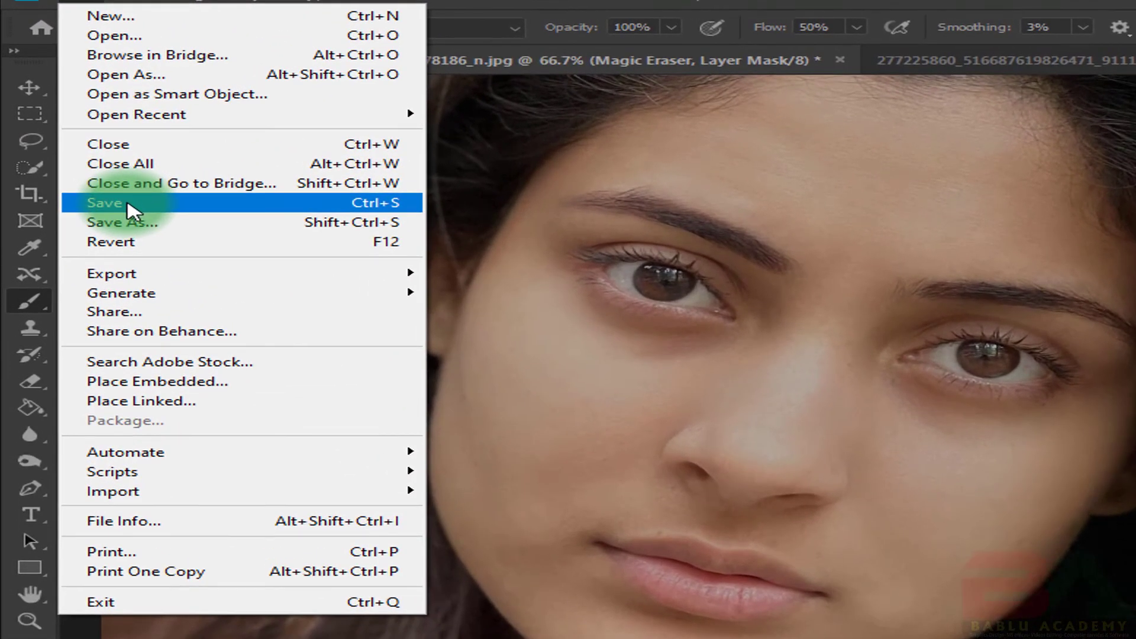
pyautogui.click(128, 207)
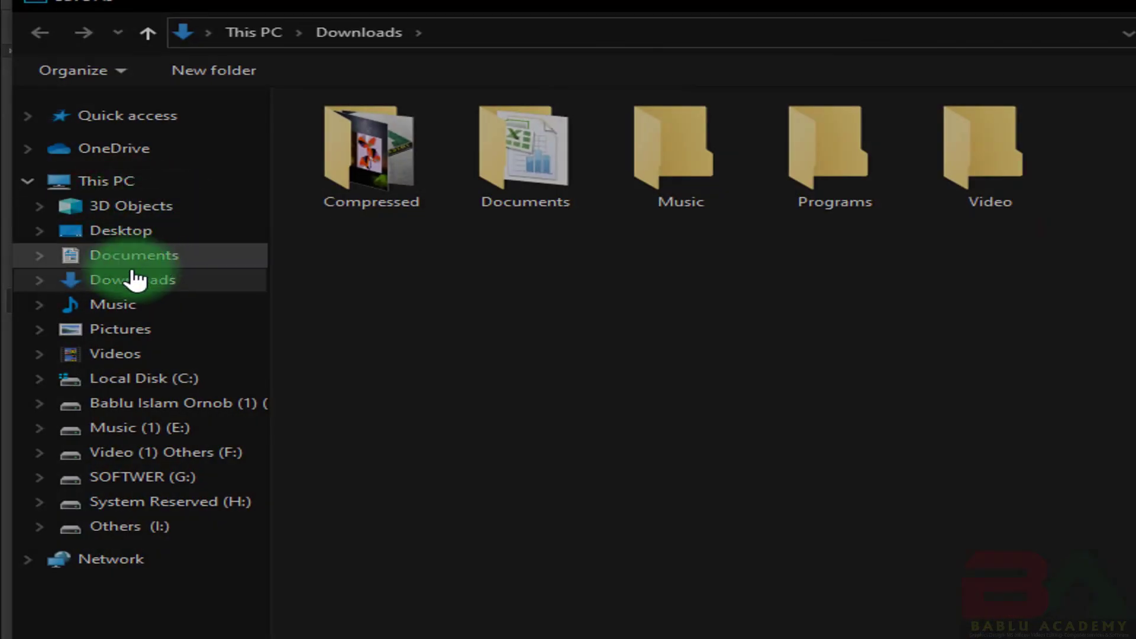
pyautogui.click(134, 279)
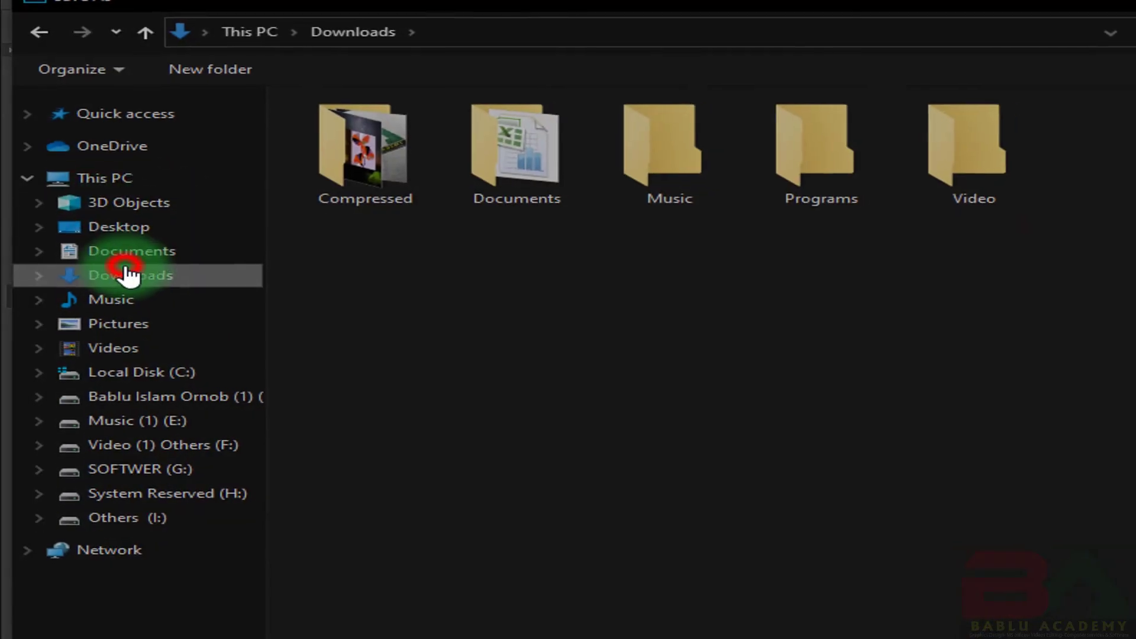
pyautogui.click(372, 494)
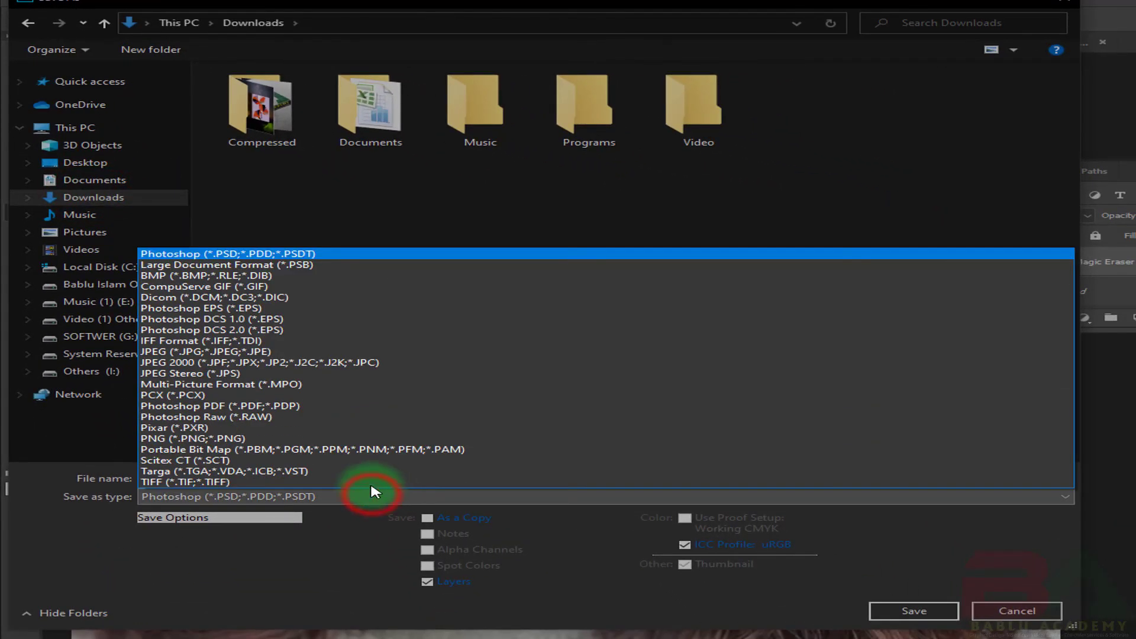
pyautogui.click(268, 351)
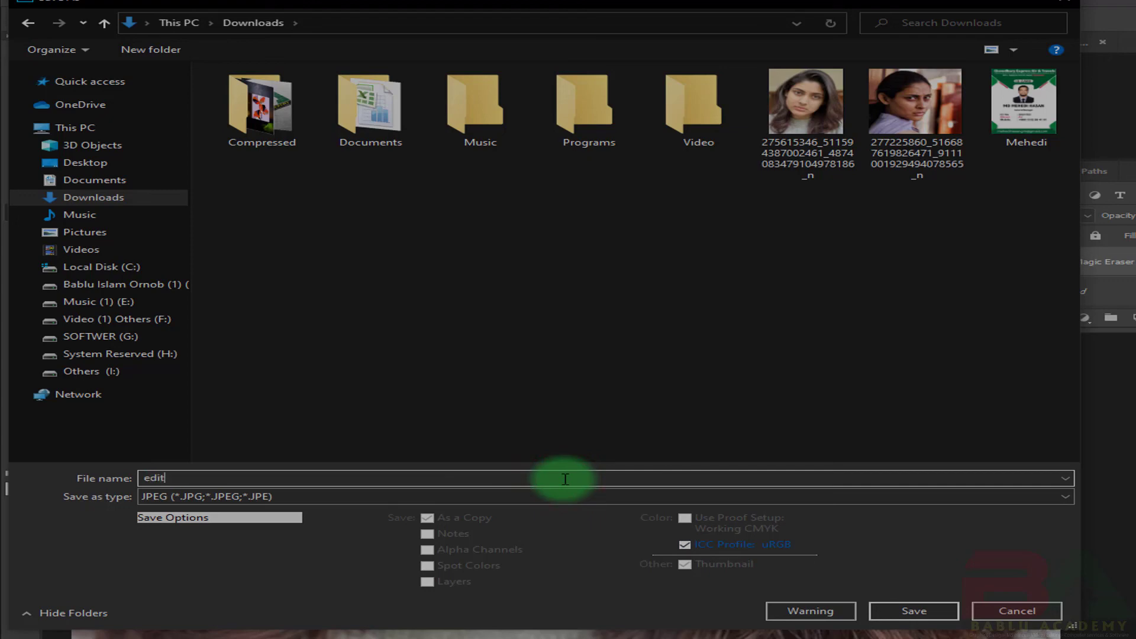
pyautogui.click(905, 612)
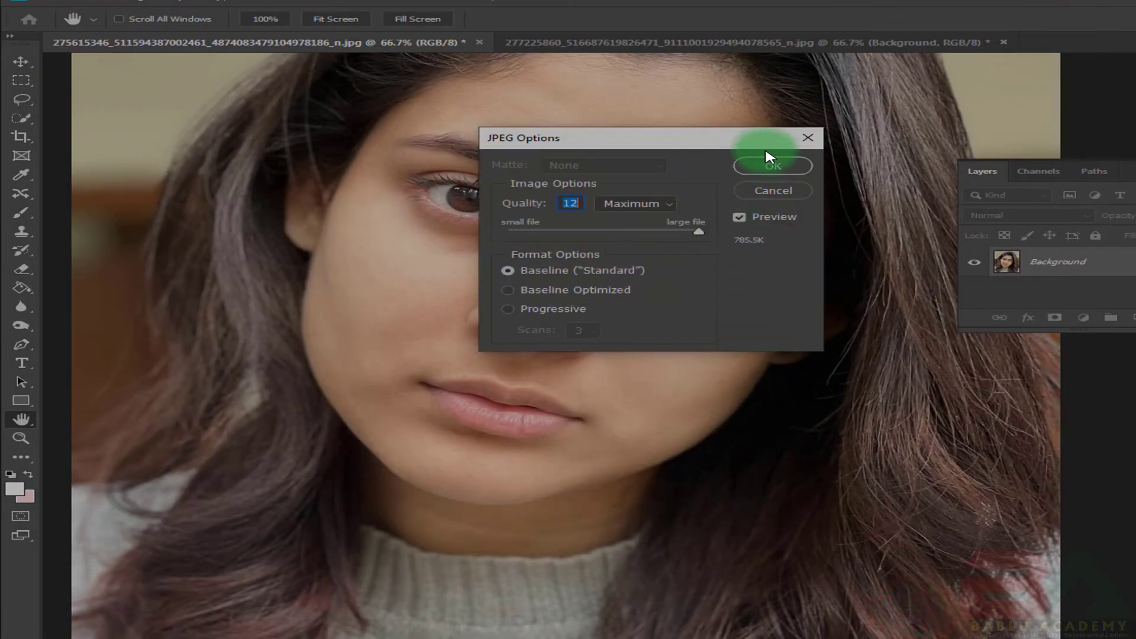
pyautogui.click(769, 163)
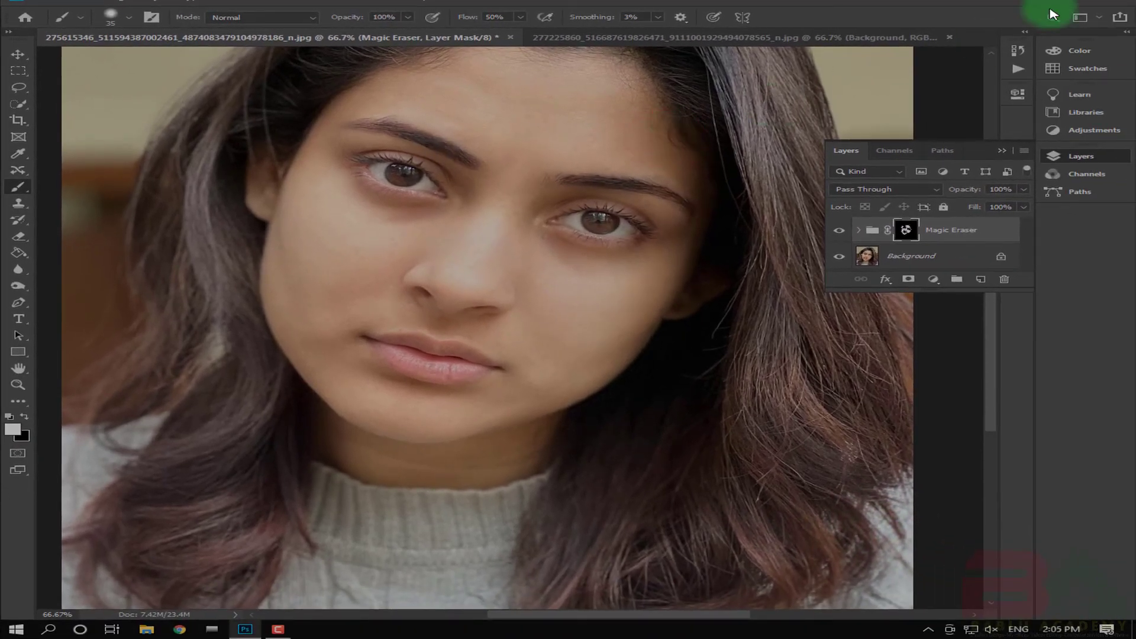